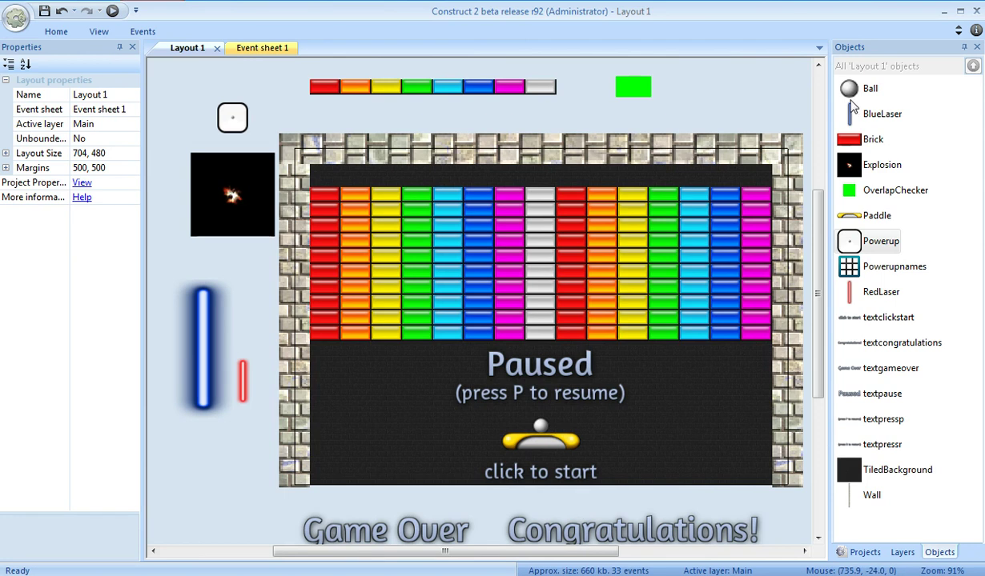
Inspect the Ball object's behaviours, including DestroyOutsideLayout
left_click(866, 89)
right_click(864, 92)
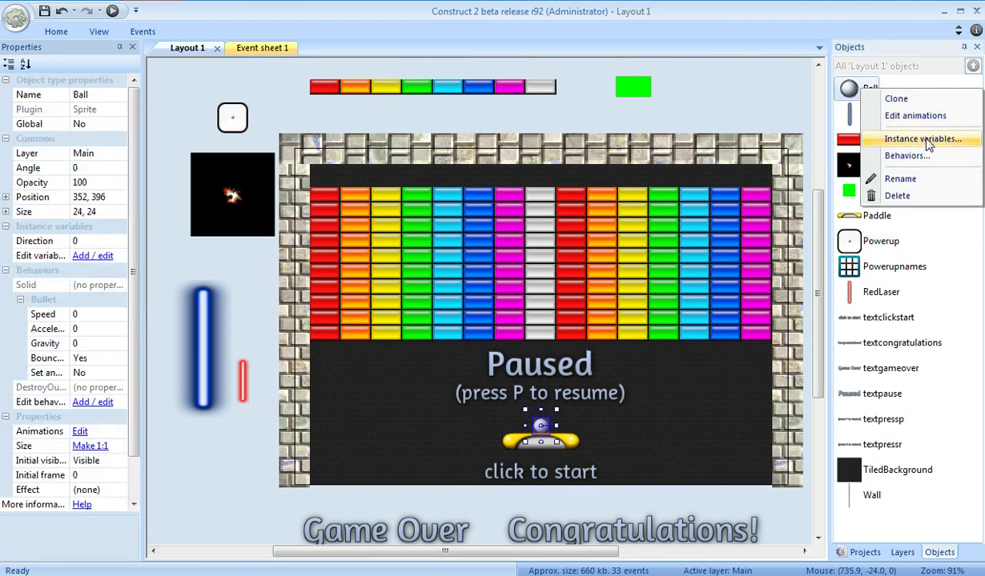
left_click(889, 152)
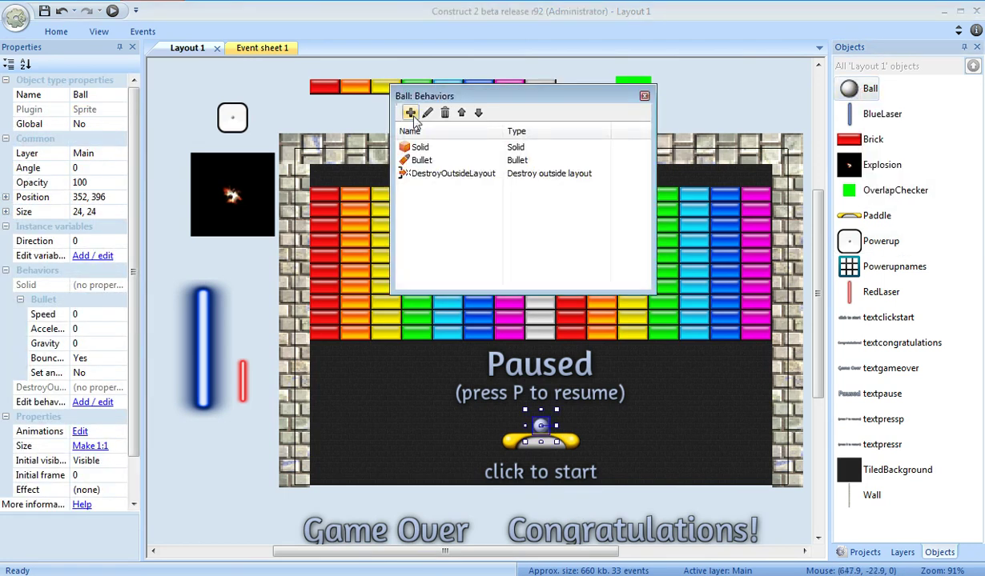
left_click(449, 176)
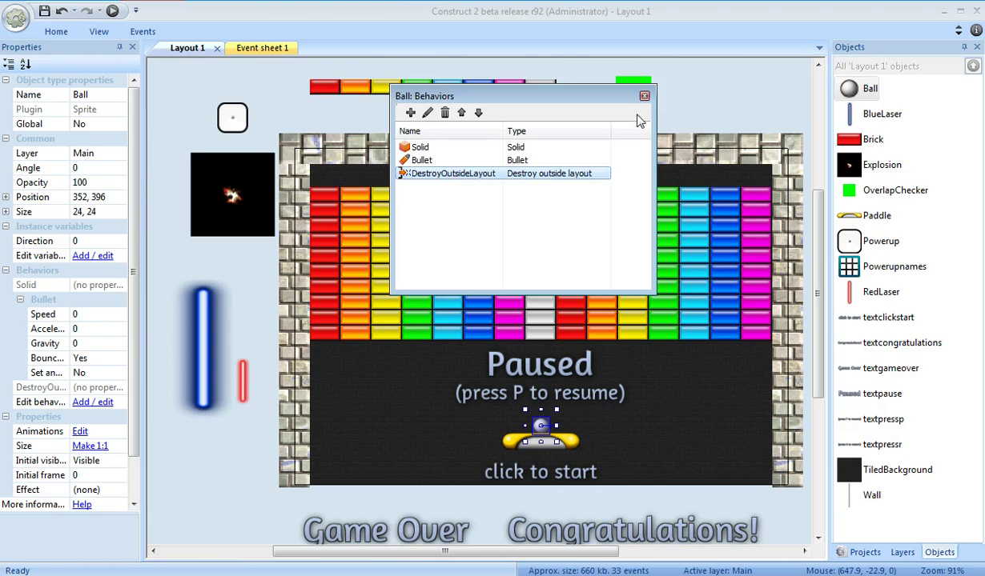
left_click(612, 206)
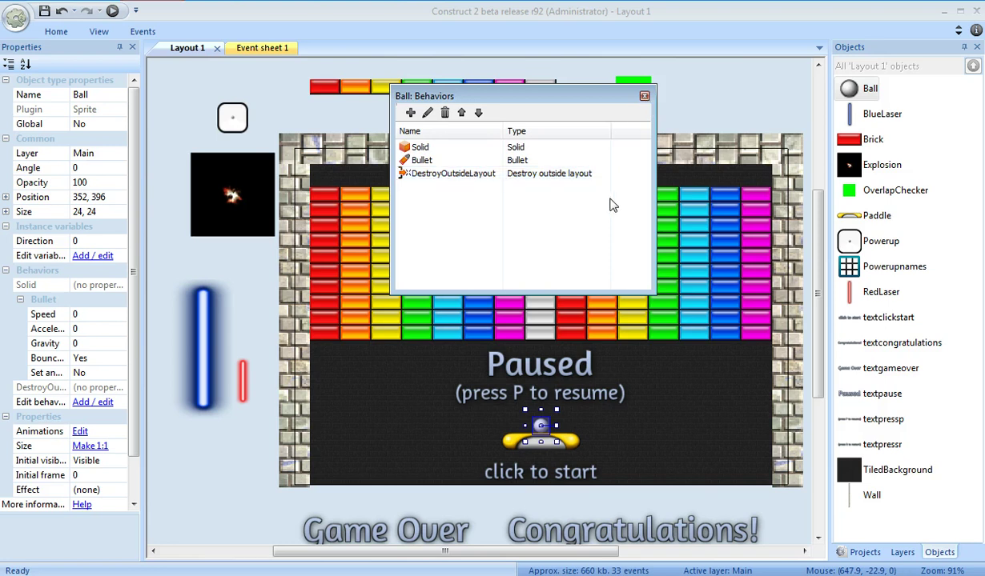
left_click(644, 97)
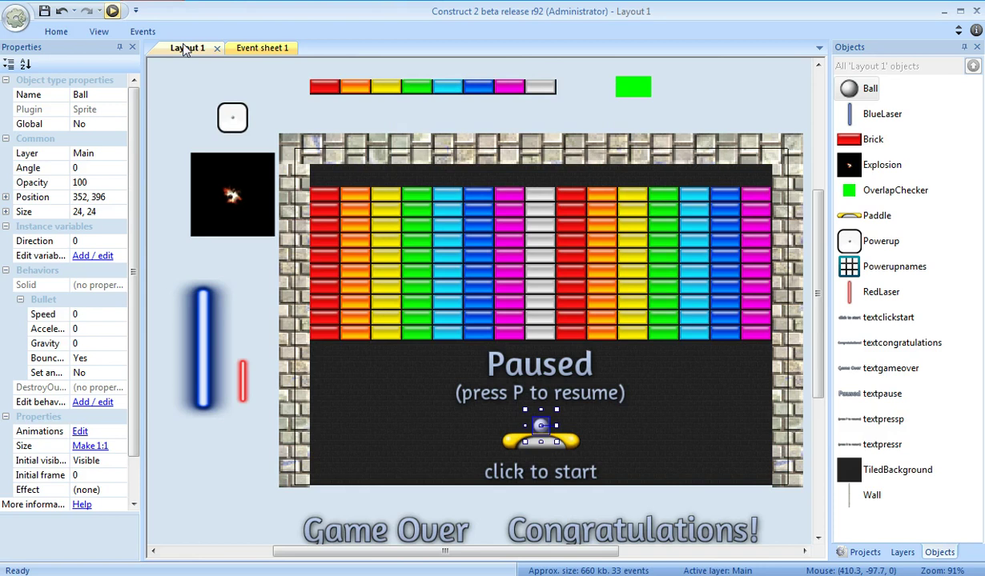
From Event sheet 1, browse the Powerup animations from smallpaddle through multiball, then close the editor
left_click(272, 47)
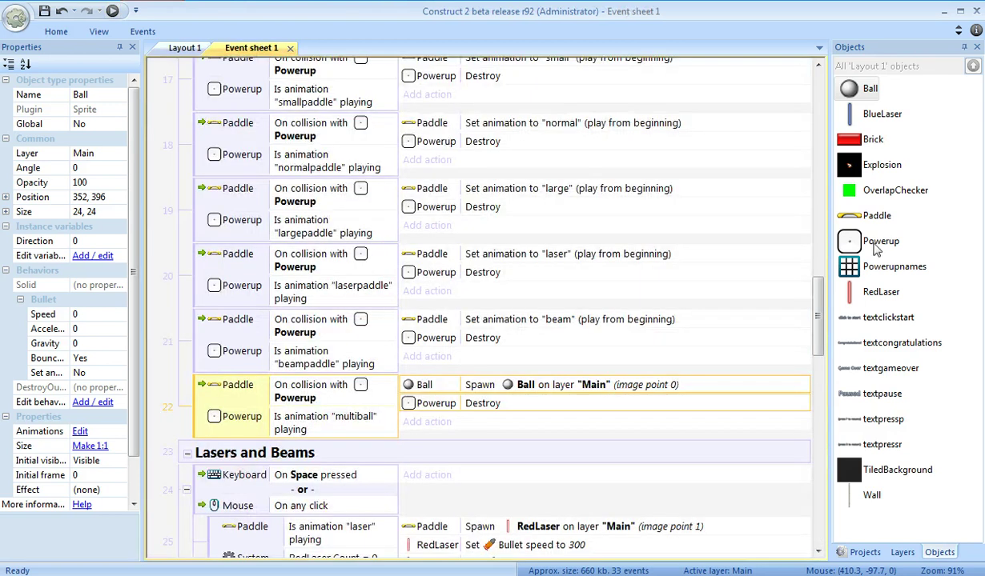
scroll(884, 160, "up", 15)
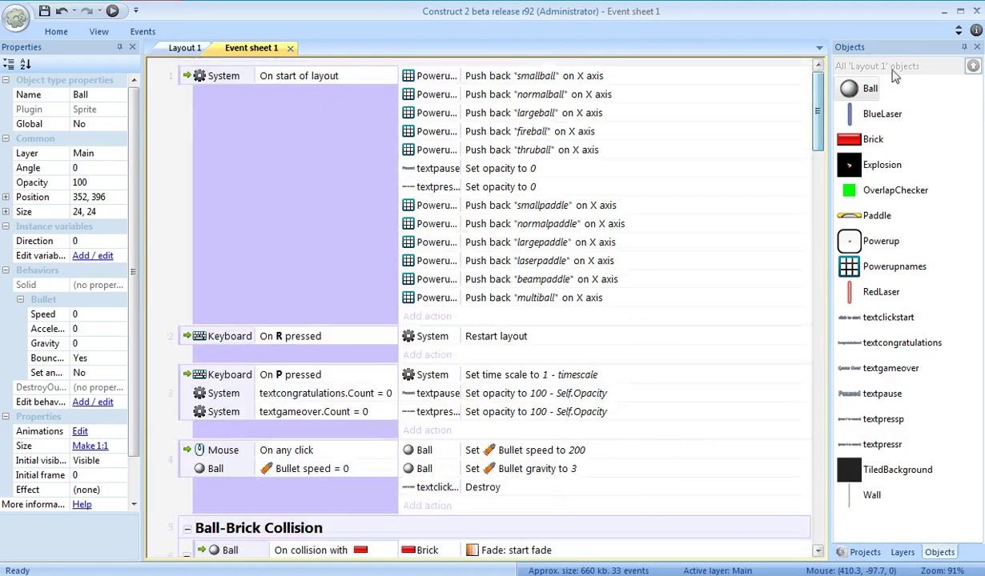
right_click(884, 247)
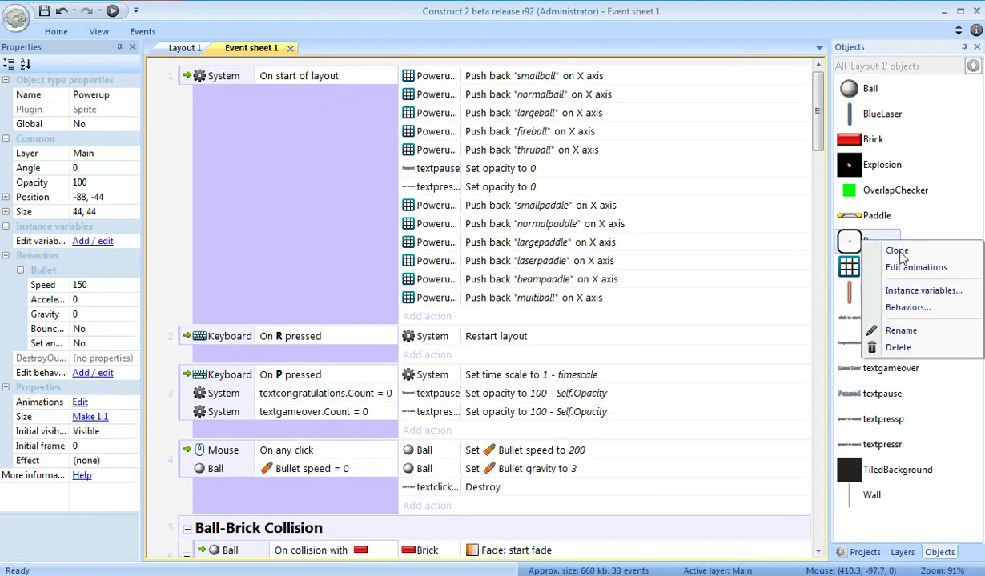
left_click(905, 267)
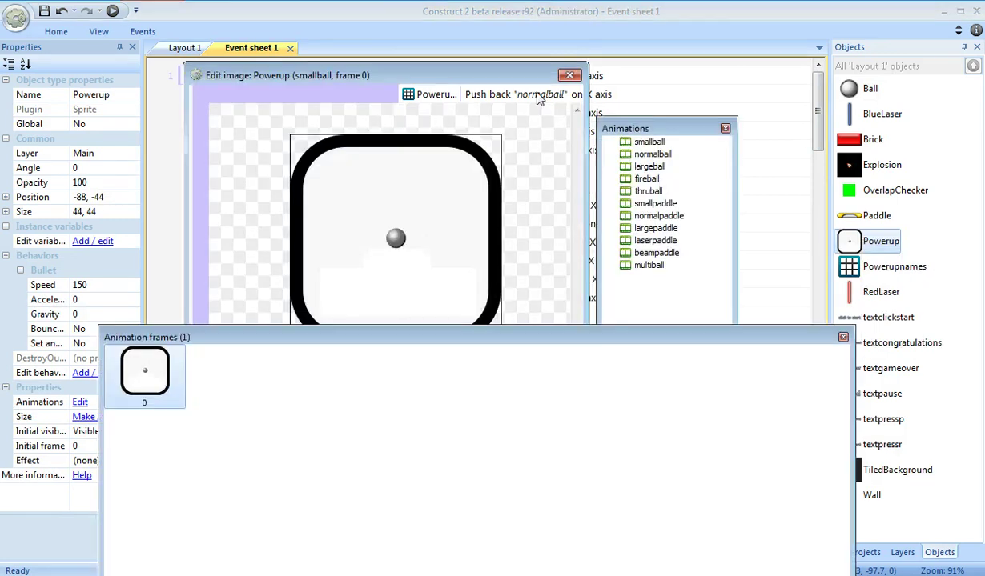
left_click_drag(508, 75, 502, 32)
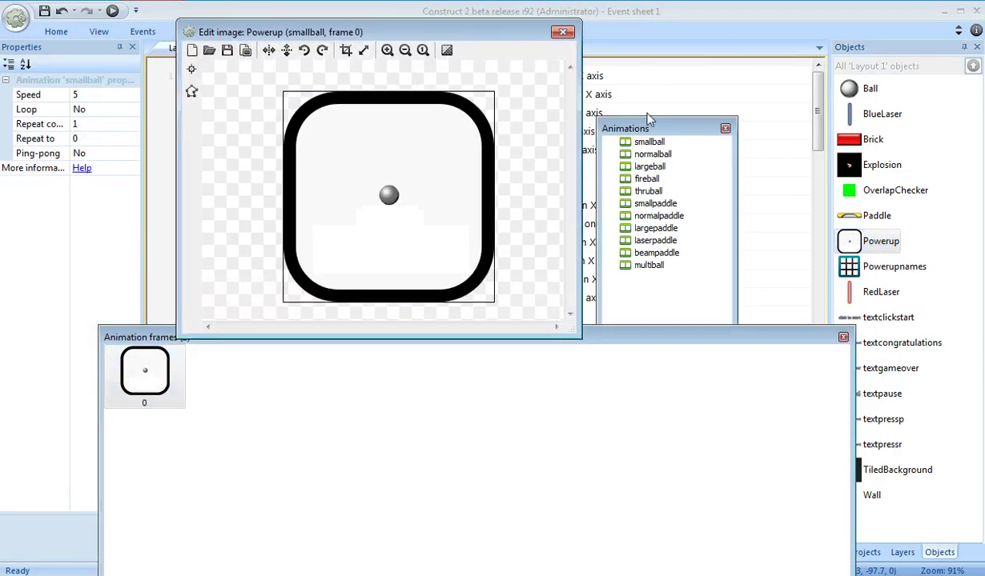
left_click(655, 204)
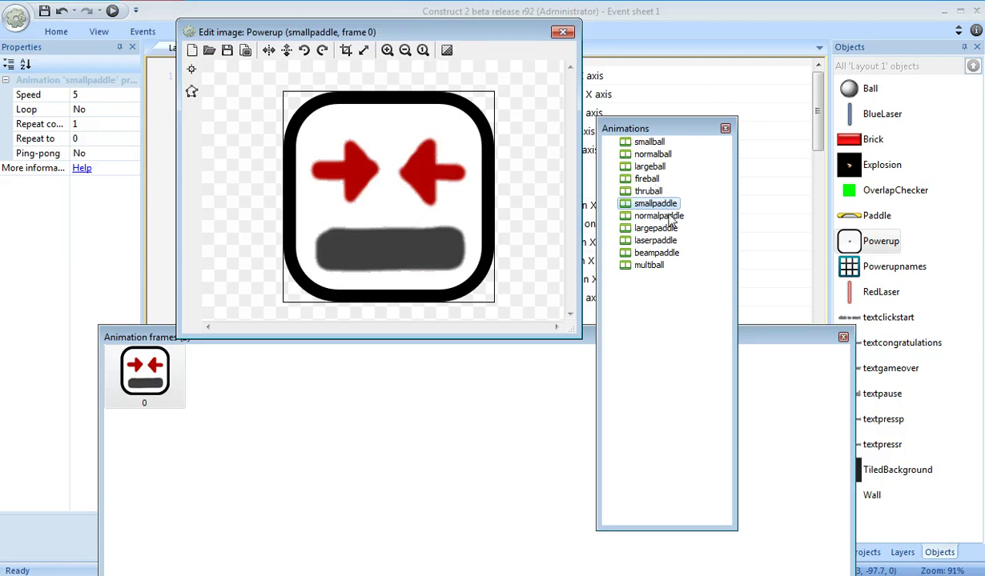
left_click(664, 216)
left_click(670, 230)
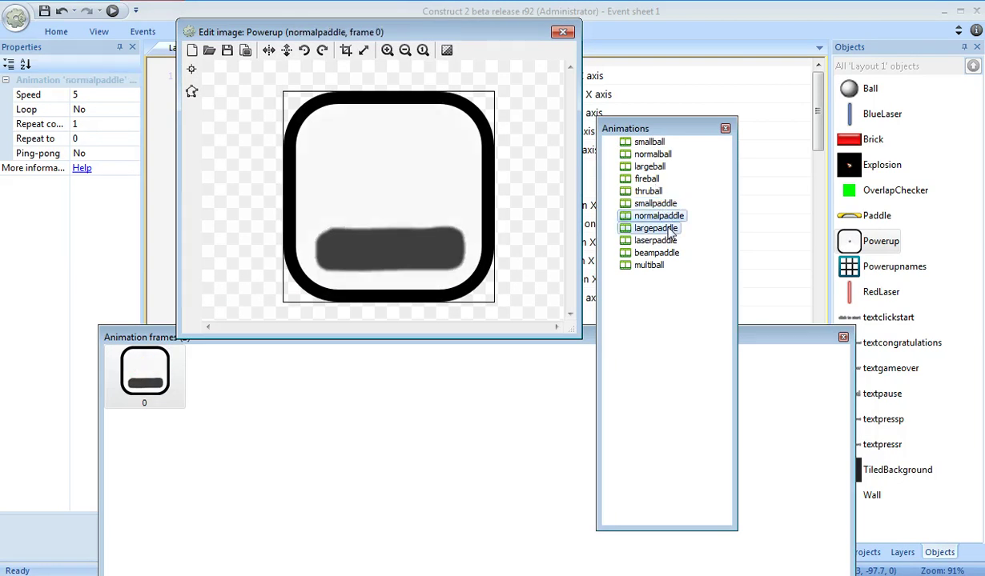
left_click(668, 241)
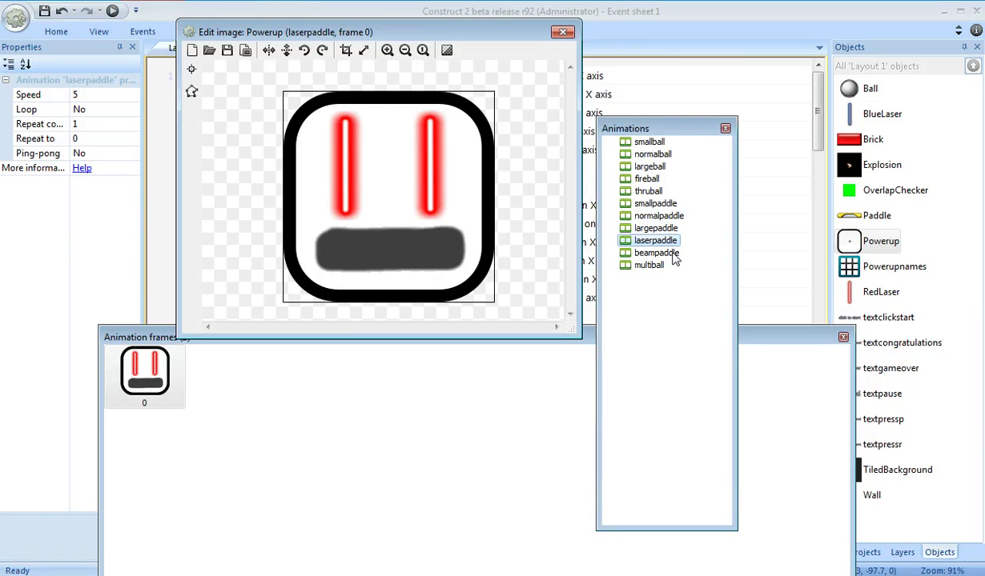
left_click(672, 254)
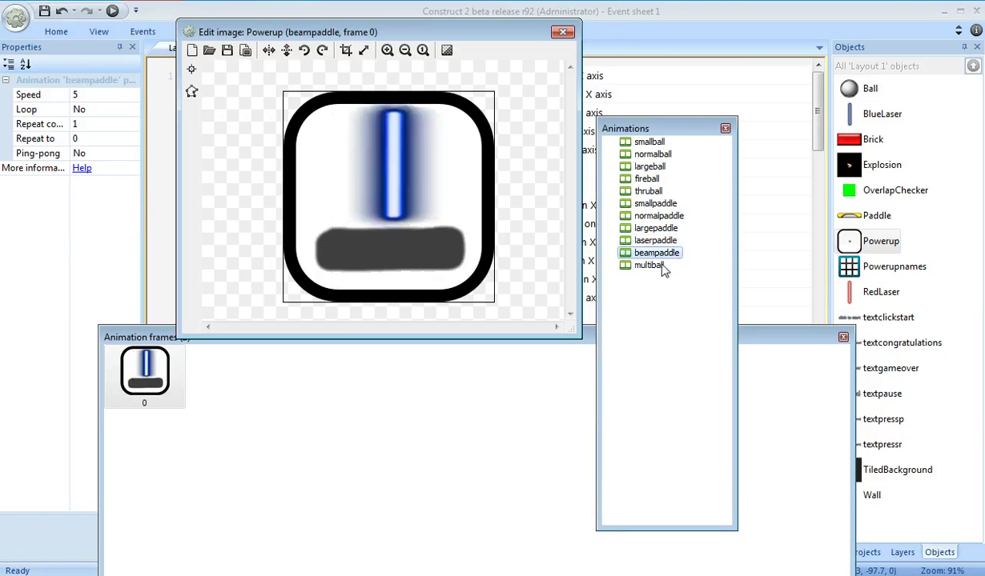
left_click(662, 267)
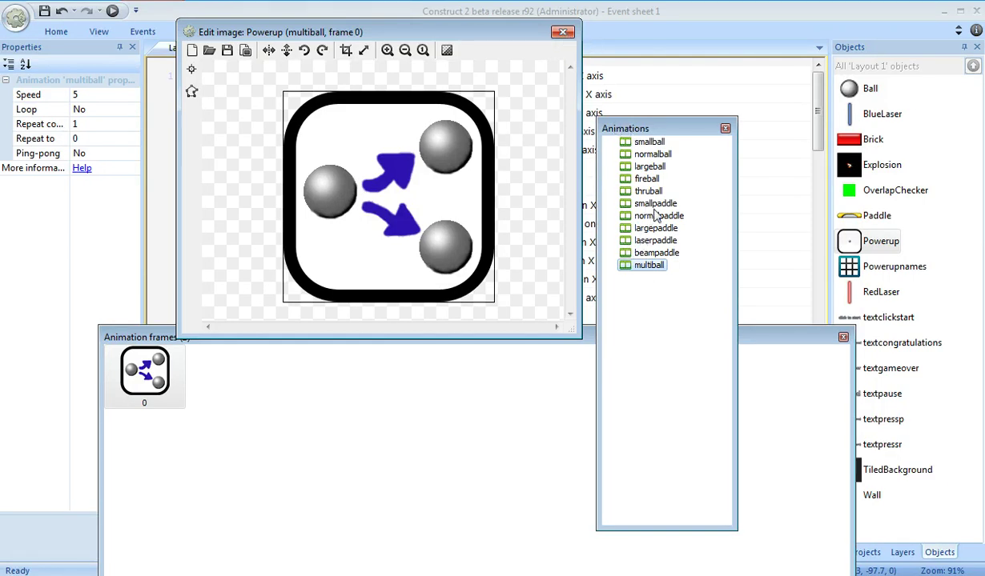
left_click(562, 32)
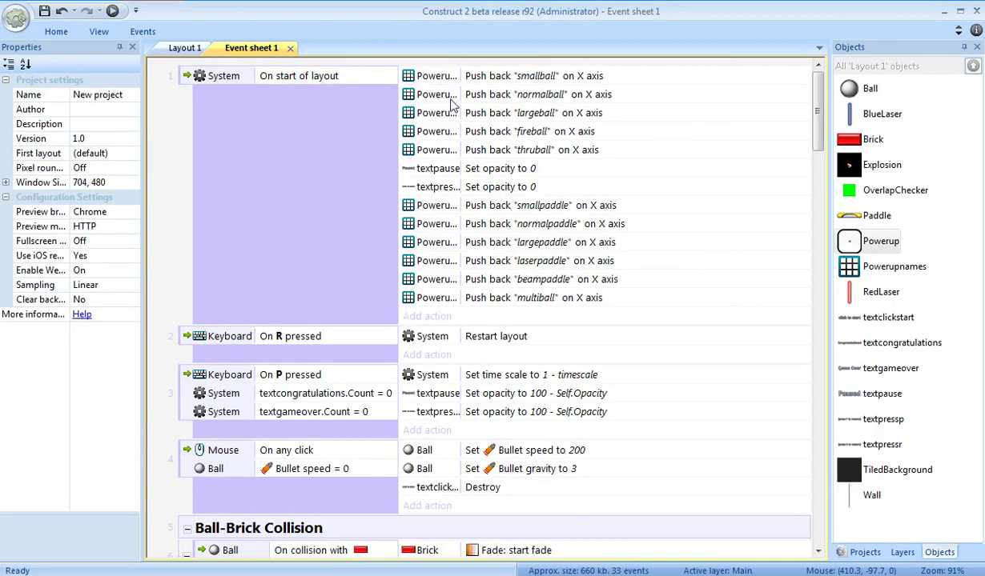
Select the Push back actions from smallpaddle to multiball, then scroll down to the Powerups group
left_click(454, 208)
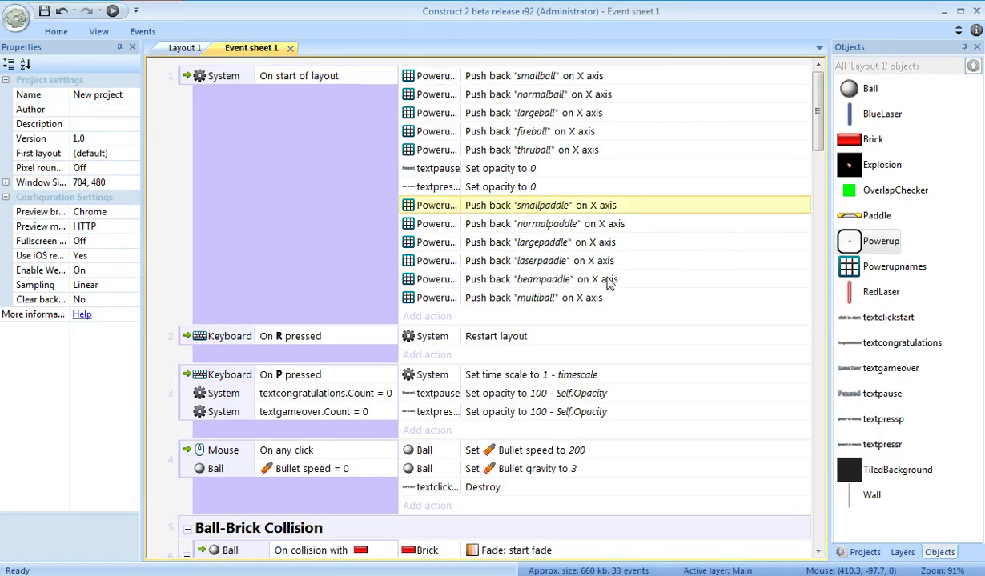
left_click(556, 298, "shift")
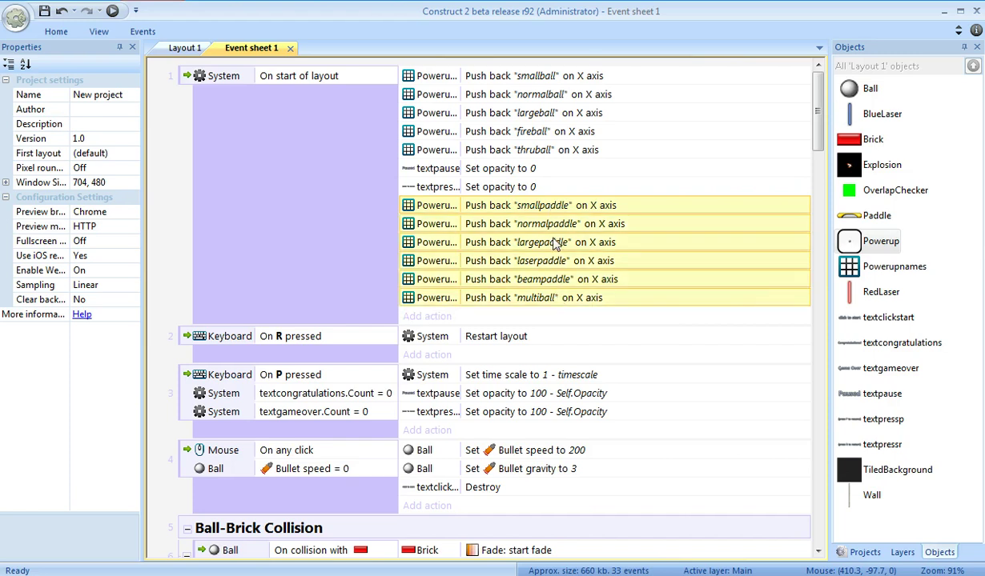
left_click_drag(818, 126, 820, 140)
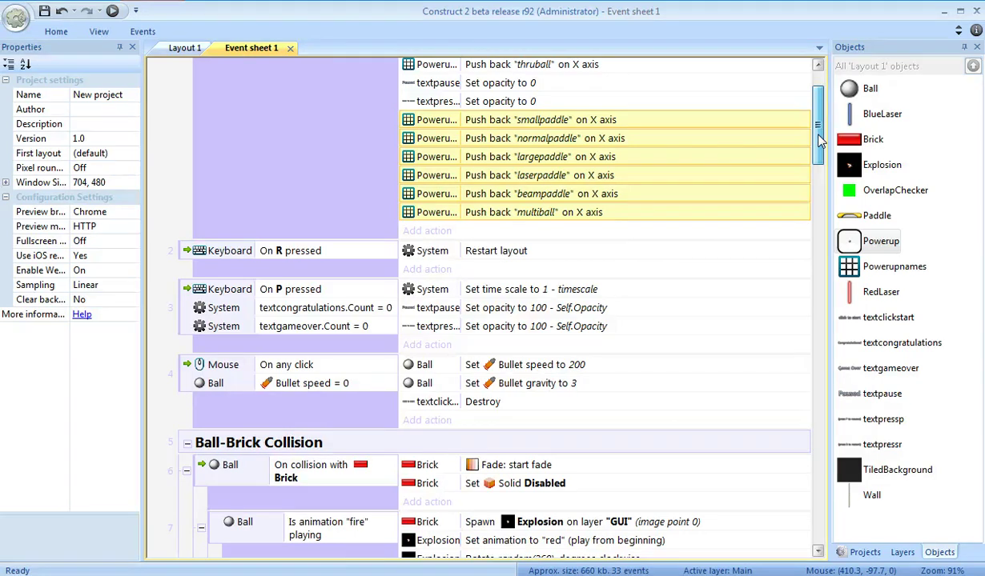
left_click_drag(821, 140, 812, 268)
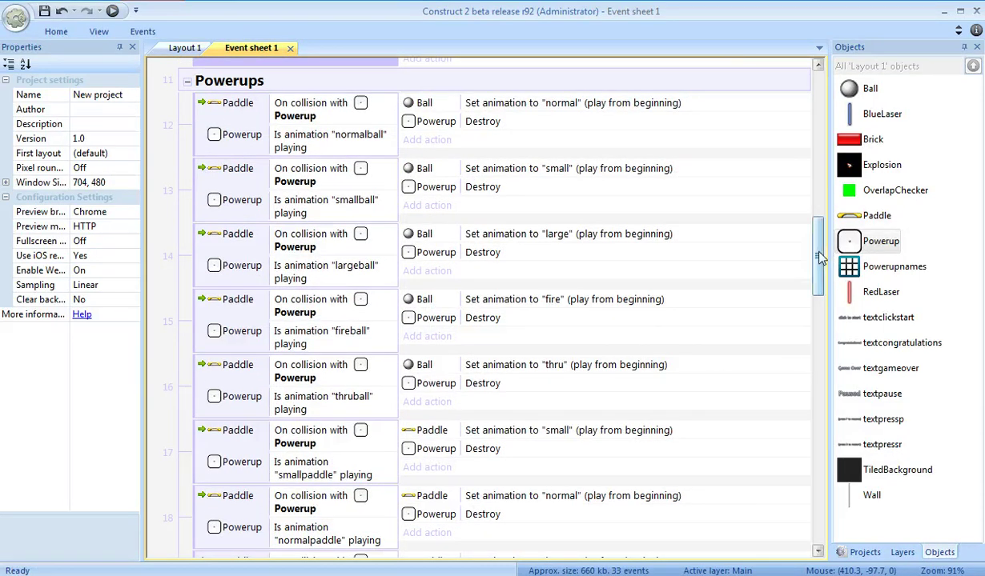
left_click(238, 111)
left_click(225, 136)
left_click(230, 182)
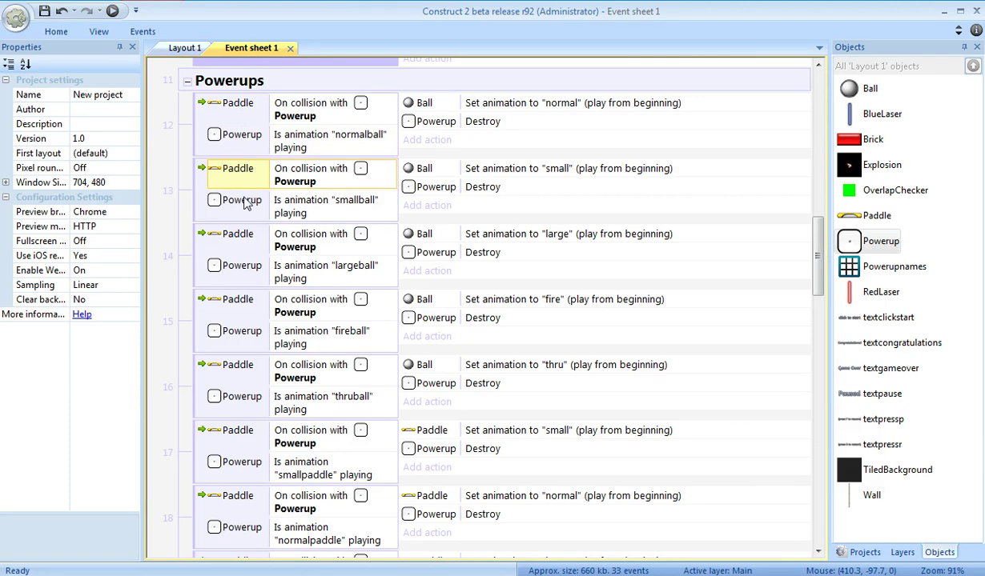
left_click(248, 205)
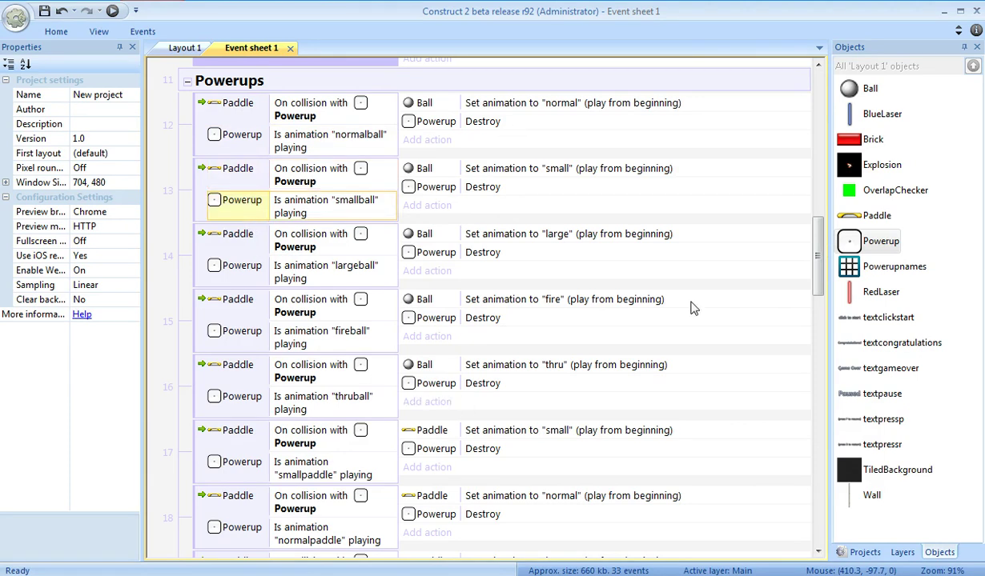
scroll(820, 258, "down", 1)
scroll(819, 258, "down", 5)
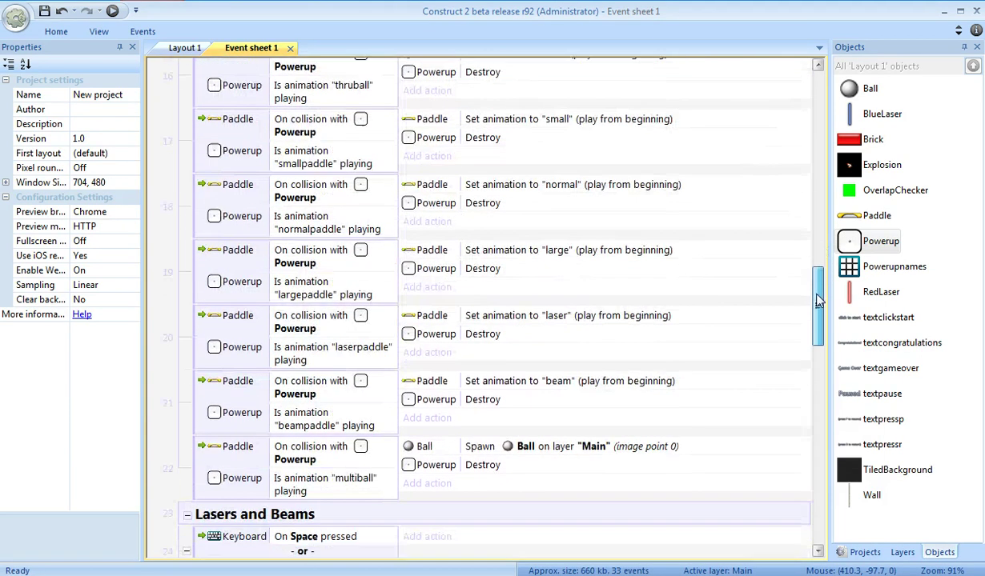
left_click(200, 114)
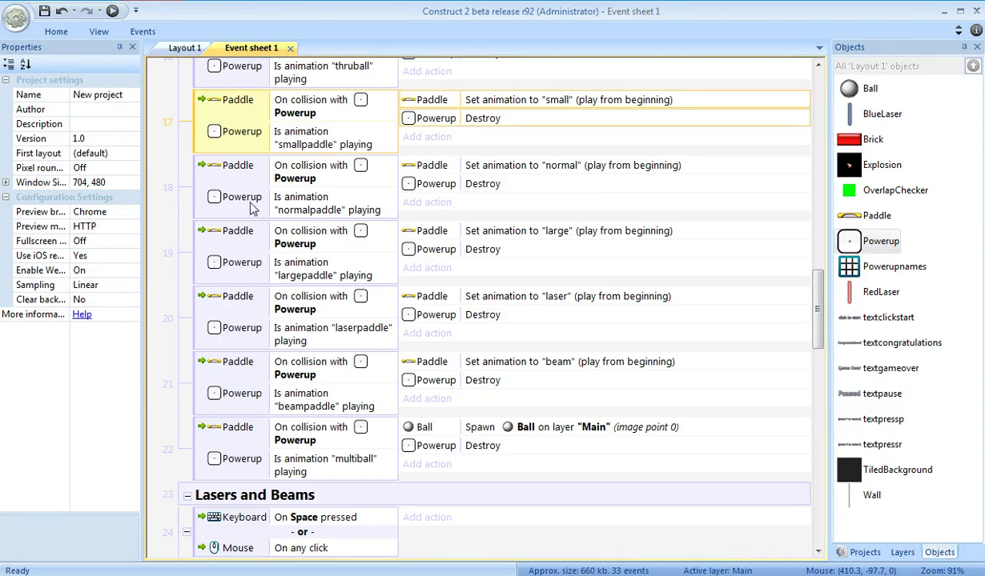
left_click_drag(250, 207, 229, 244)
left_click(211, 167)
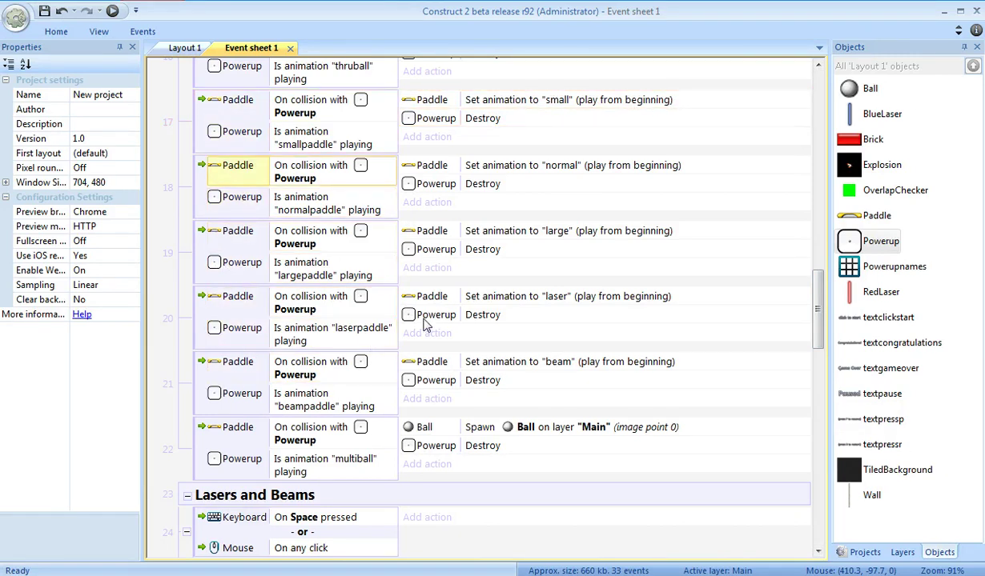
left_click(504, 102)
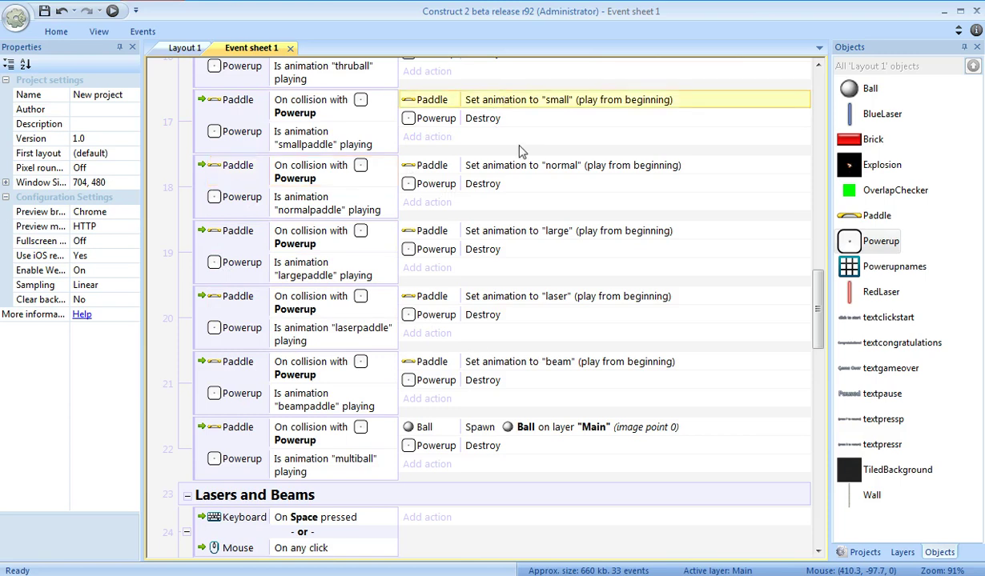
left_click(505, 160)
left_click(534, 229)
left_click(562, 300)
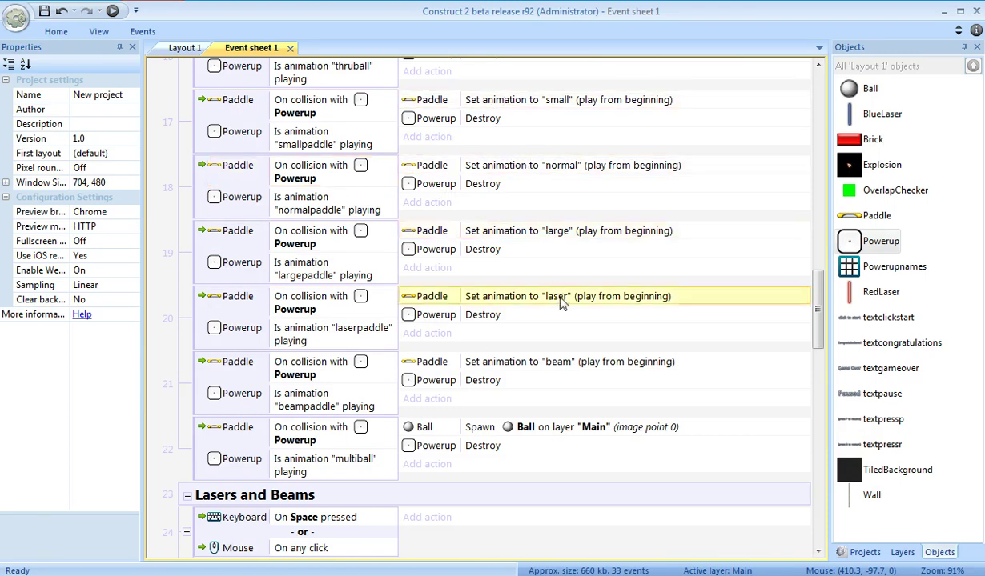
left_click(570, 360)
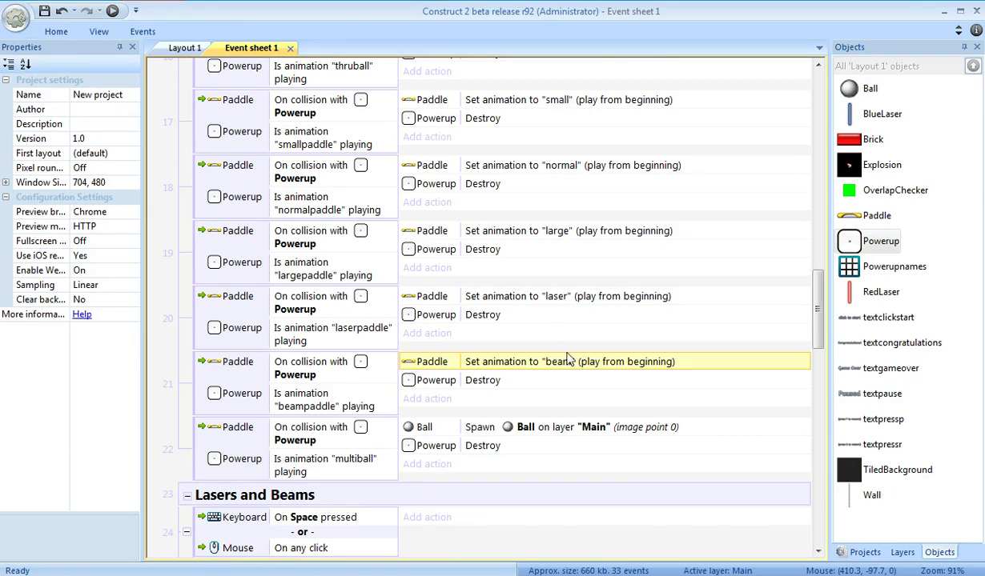
right_click(881, 222)
left_click(914, 241)
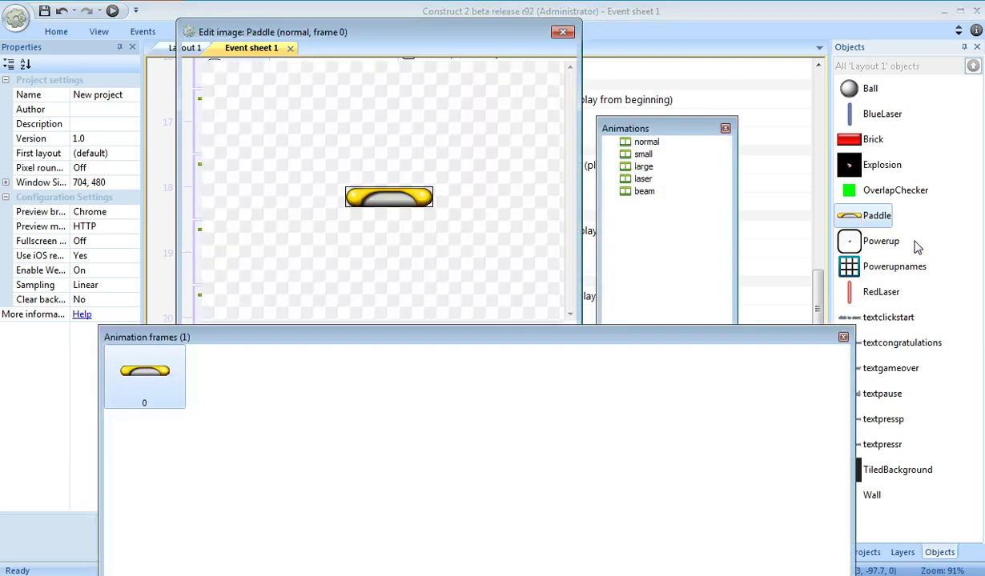
left_click(643, 153)
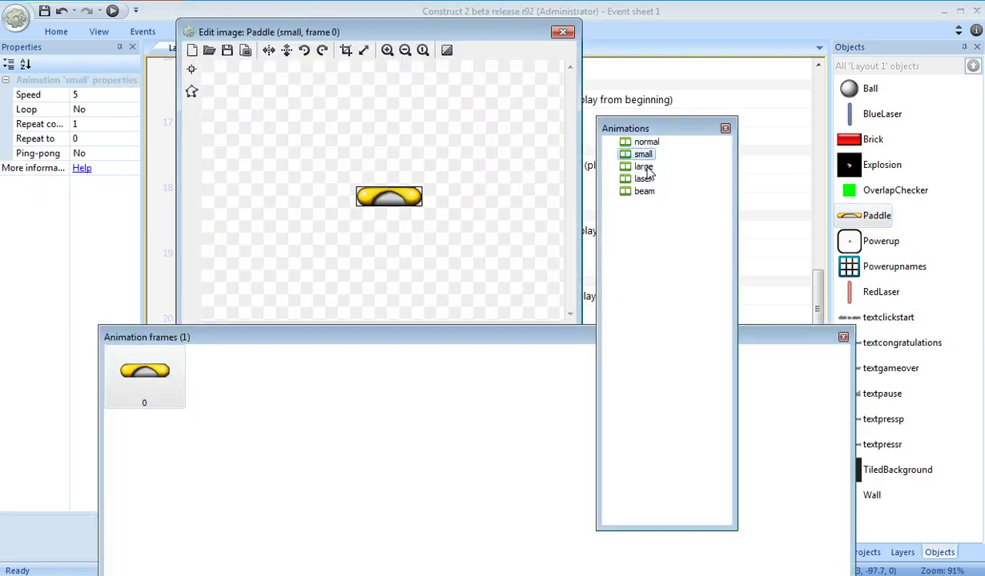
left_click(643, 166)
left_click(643, 179)
left_click(643, 191)
left_click(725, 128)
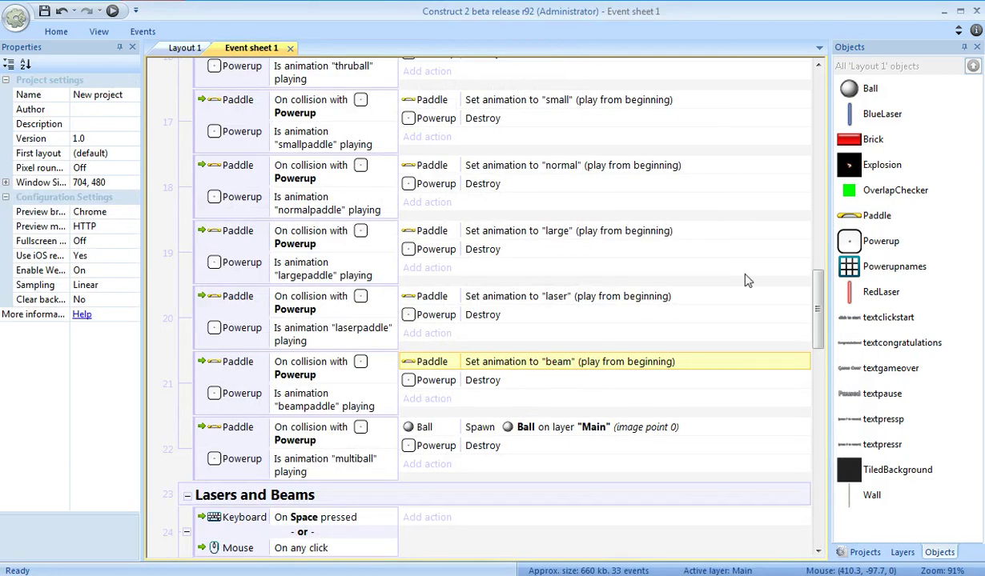
Add a Ball Bullet Set speed 200 action to the multiball event 22
left_click_drag(820, 314, 820, 375)
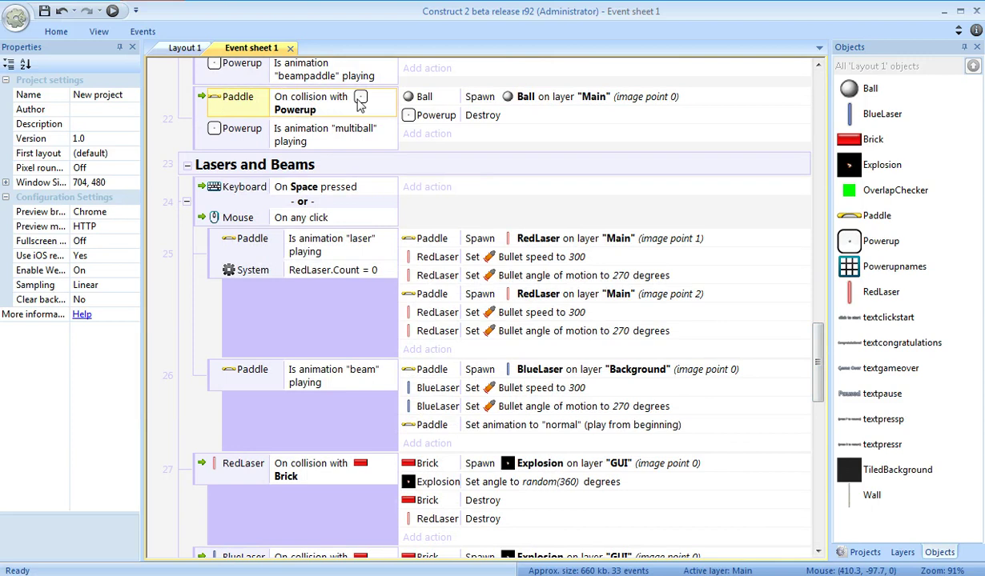
left_click(305, 129)
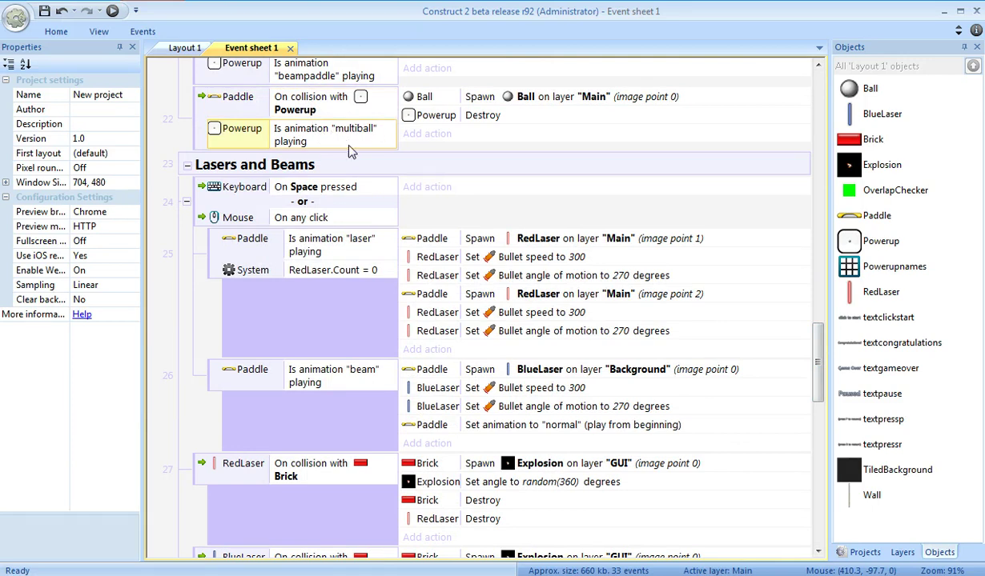
left_click(474, 102)
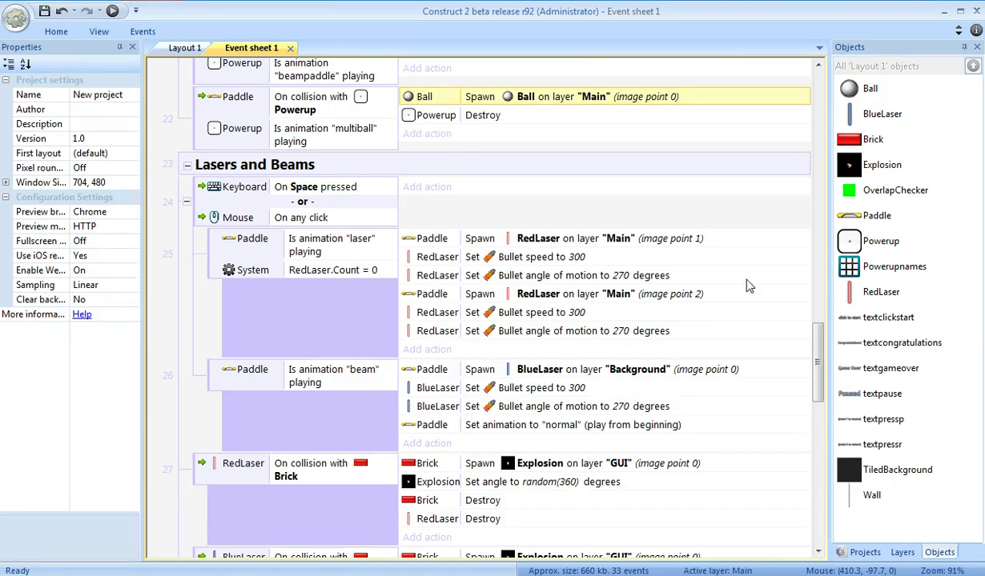
left_click(437, 134)
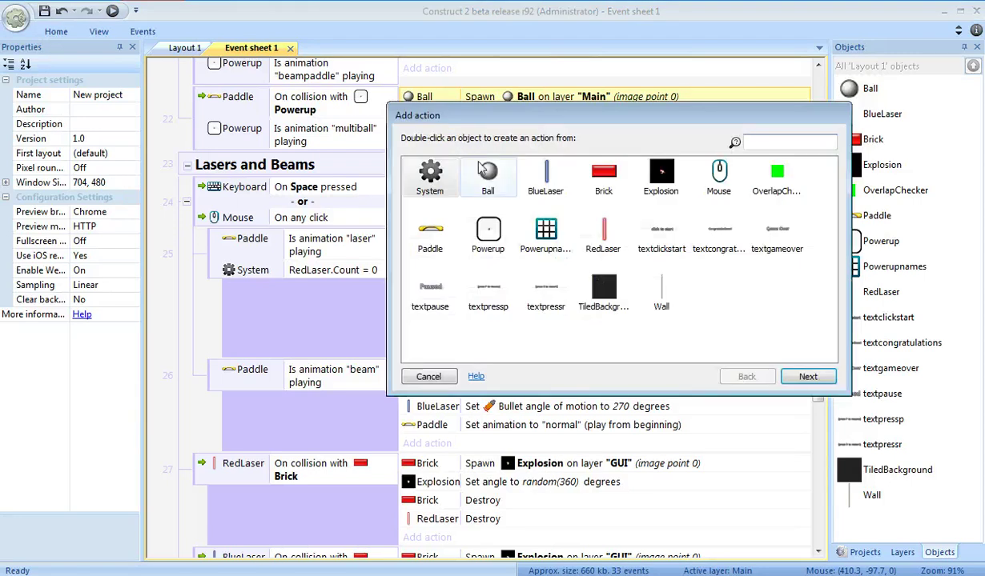
double_click(479, 206)
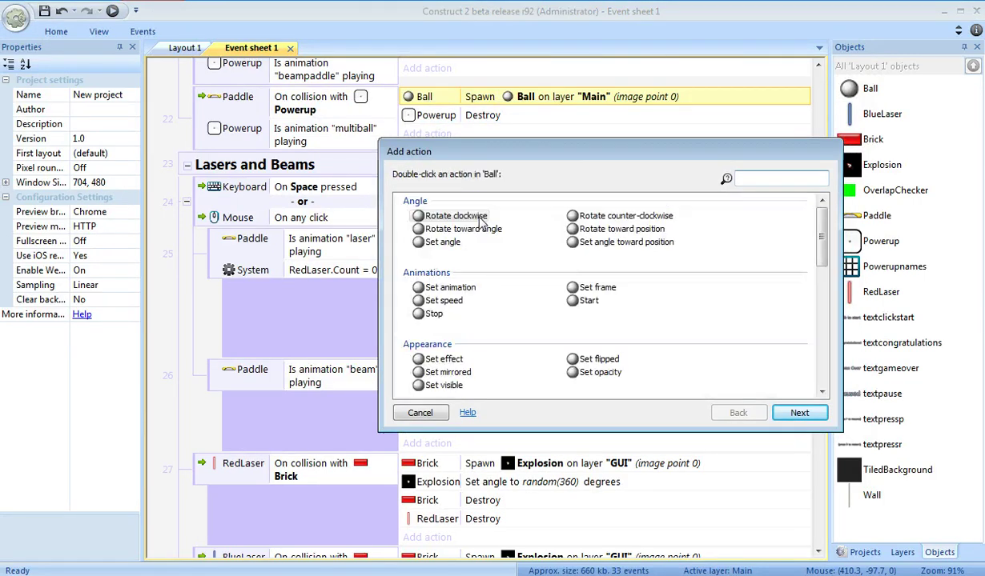
left_click_drag(820, 227, 820, 285)
double_click(596, 281)
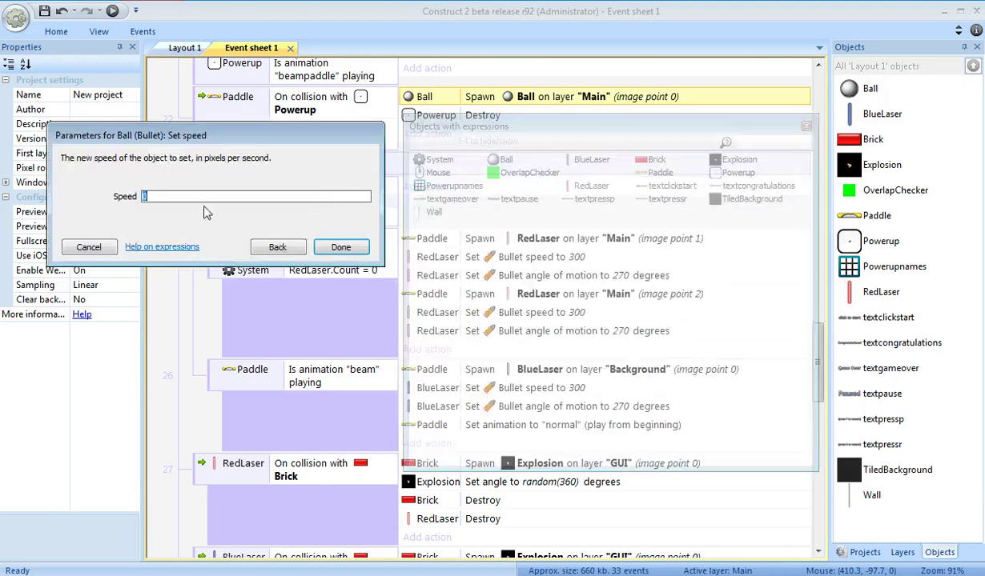
type("200")
key("Return")
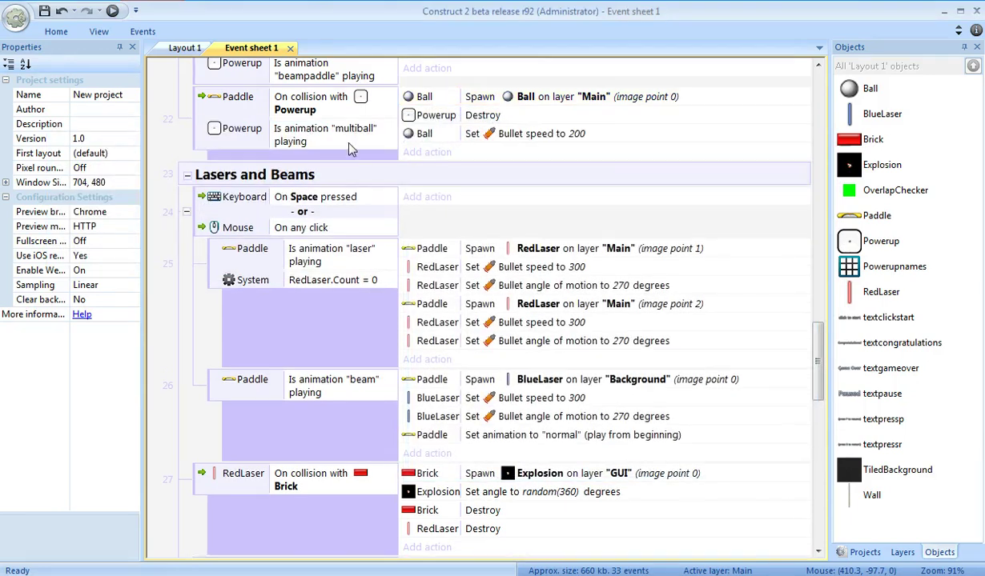
Add Ball Bullet Set gravity 3, then move Powerup Destroy to the end of event 22
left_click(423, 152)
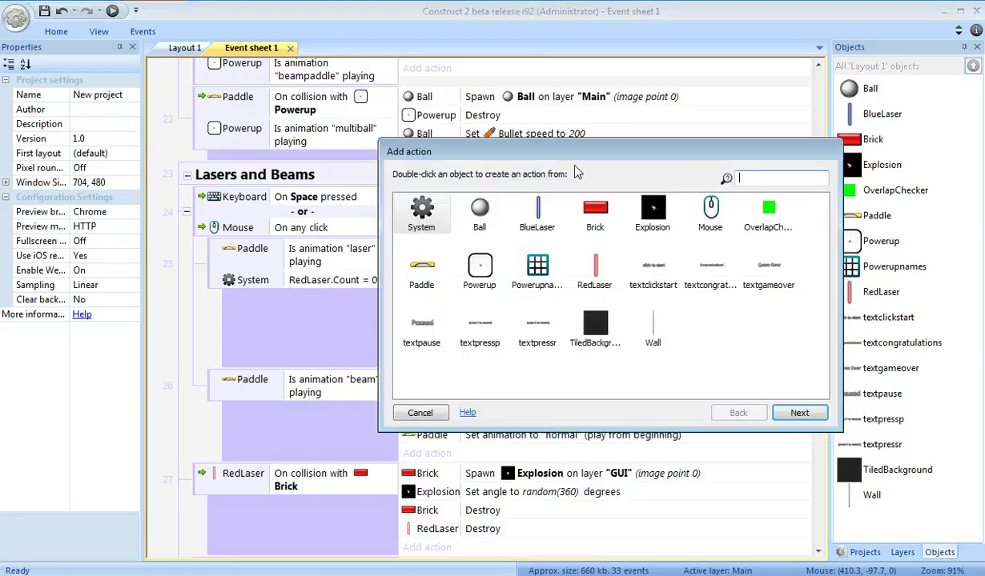
double_click(478, 228)
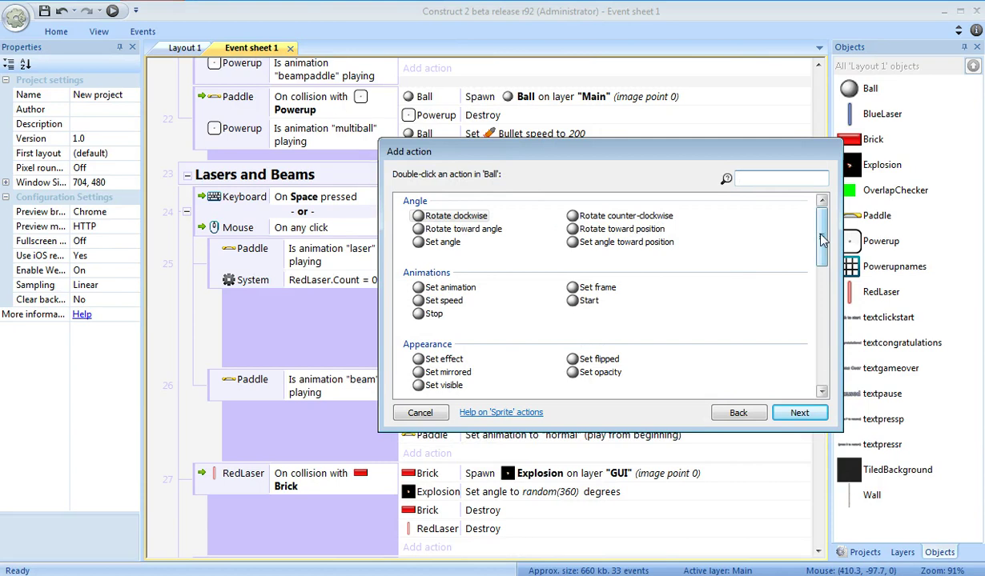
left_click_drag(822, 238, 823, 320)
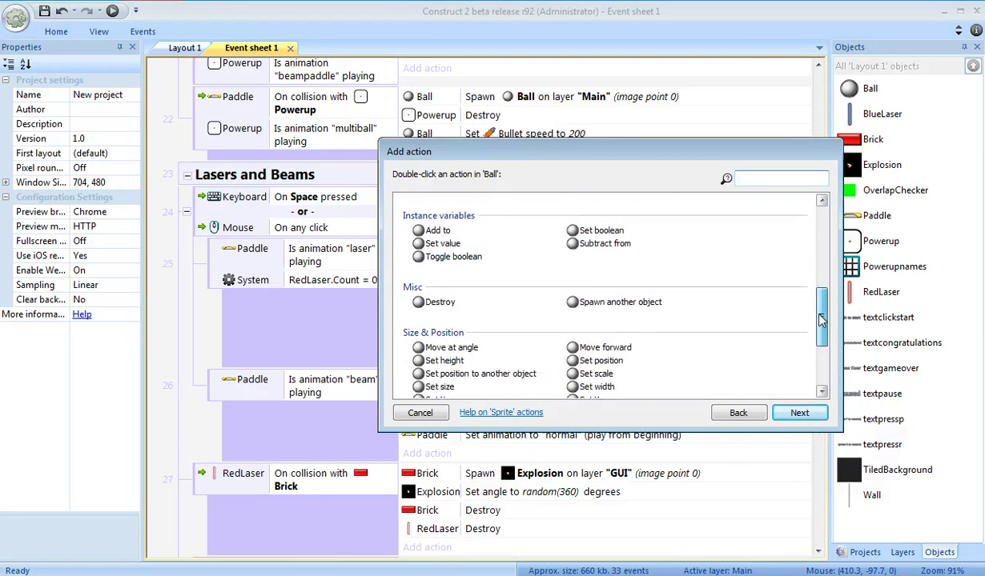
scroll(470, 295, "up", 3)
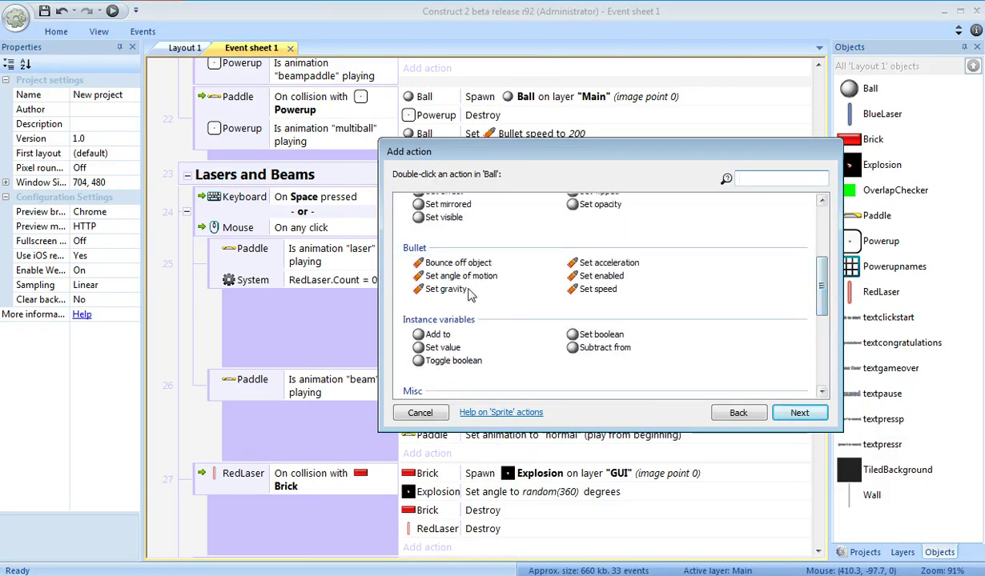
double_click(458, 290)
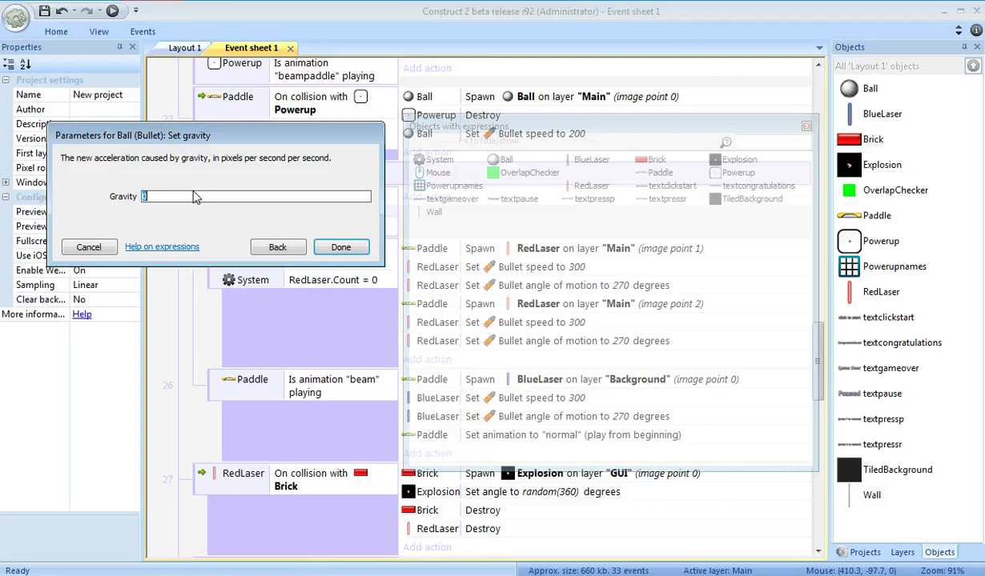
type("3")
left_click(340, 247)
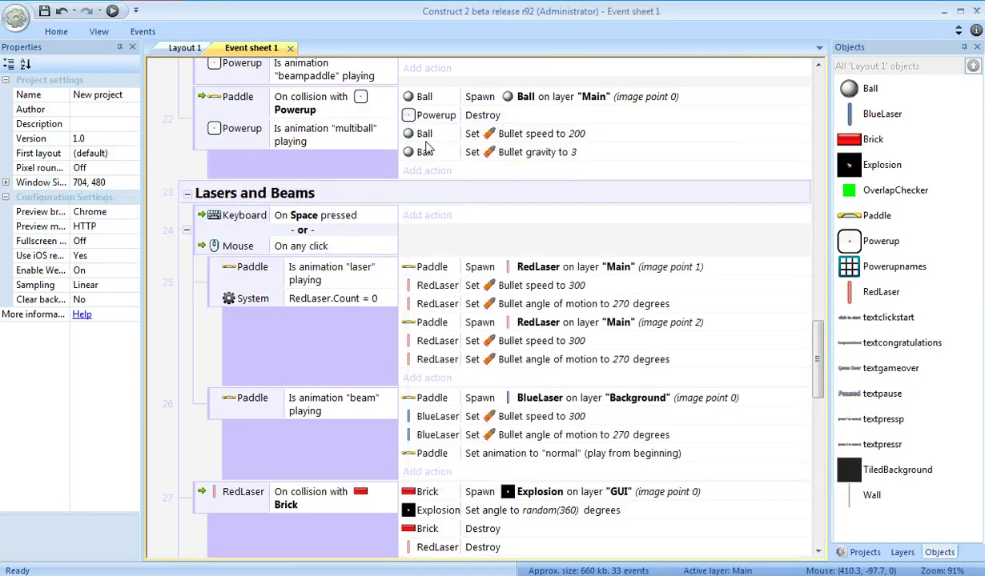
left_click_drag(432, 158, 330, 155)
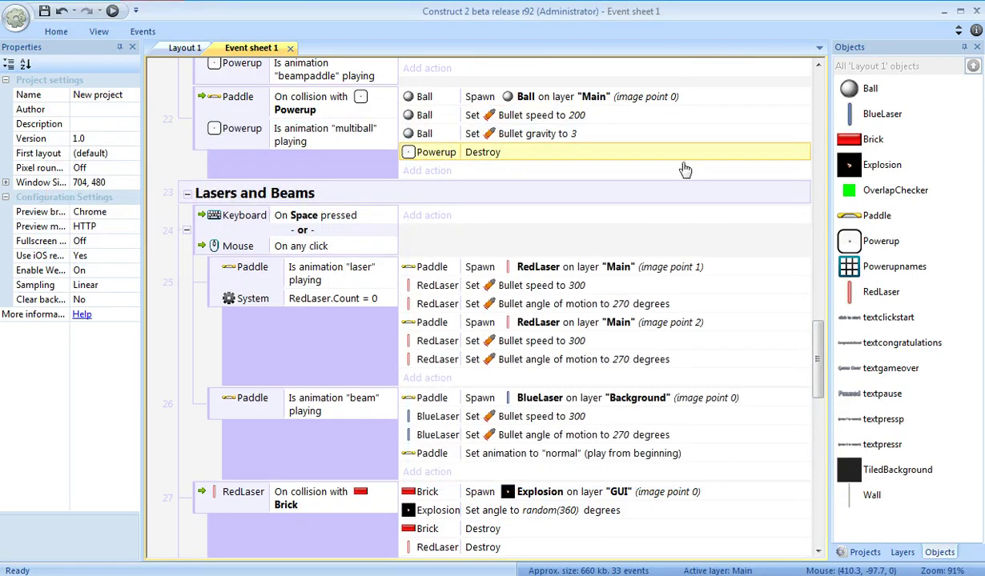
left_click_drag(824, 345, 815, 307)
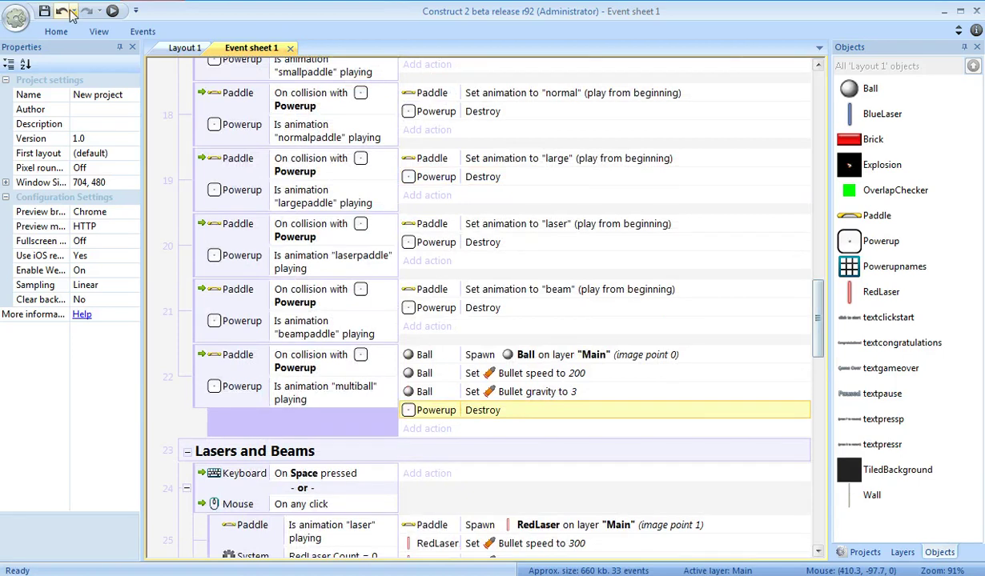
Preview the game in the browser and launch the ball
left_click(112, 11)
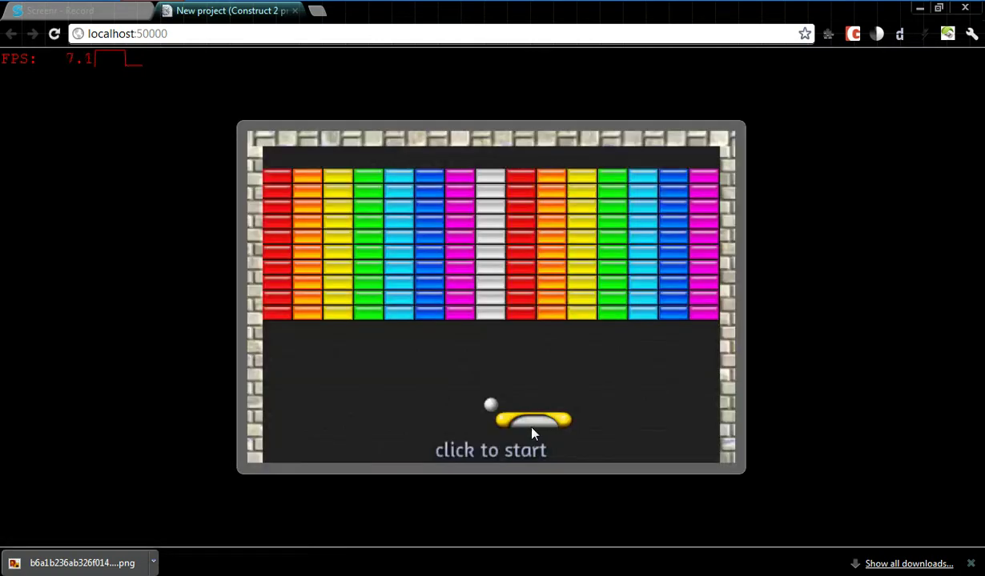
left_click(494, 430)
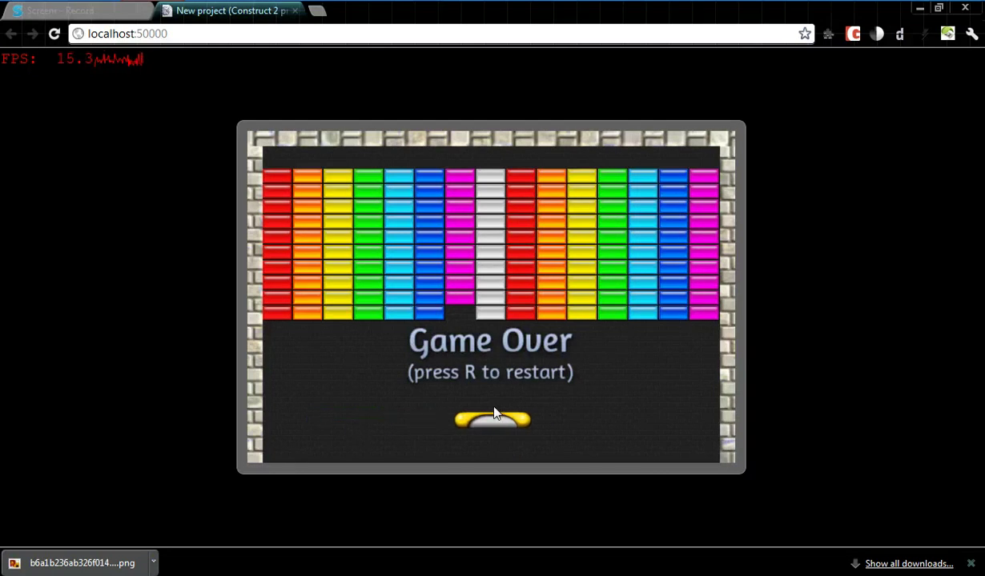
Restart after Game Over, collect multiball power-ups until balls flood the field, then return to Construct 2
key("r")
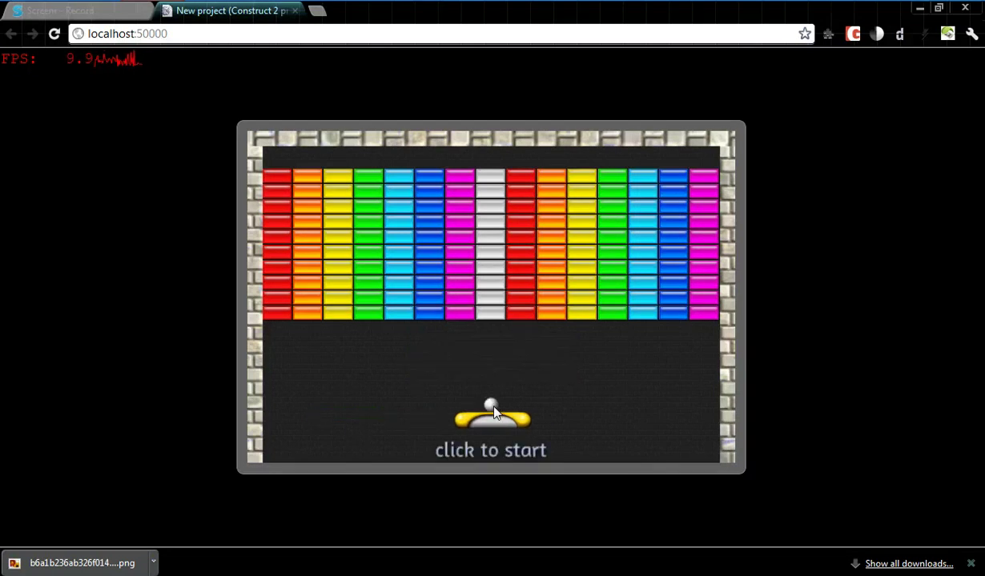
left_click(494, 413)
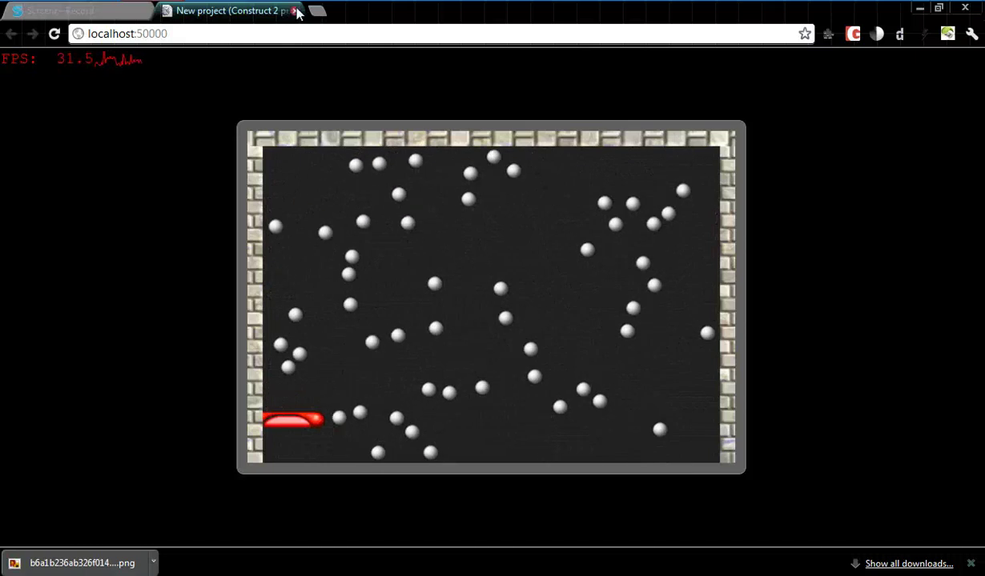
key("alt+Tab")
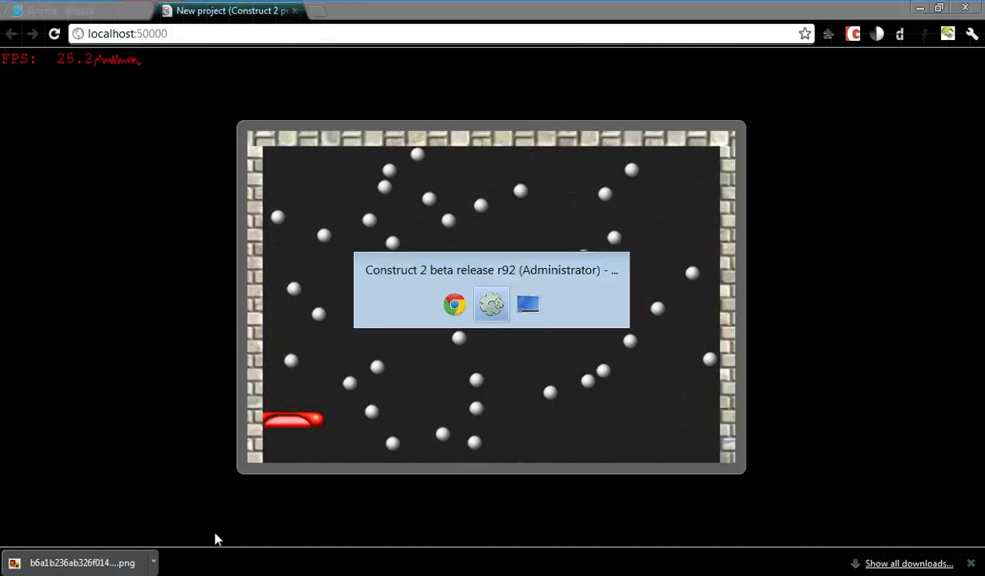
In Layout 1, add the Destroy outside layout behavior to the Brick object
left_click(840, 141)
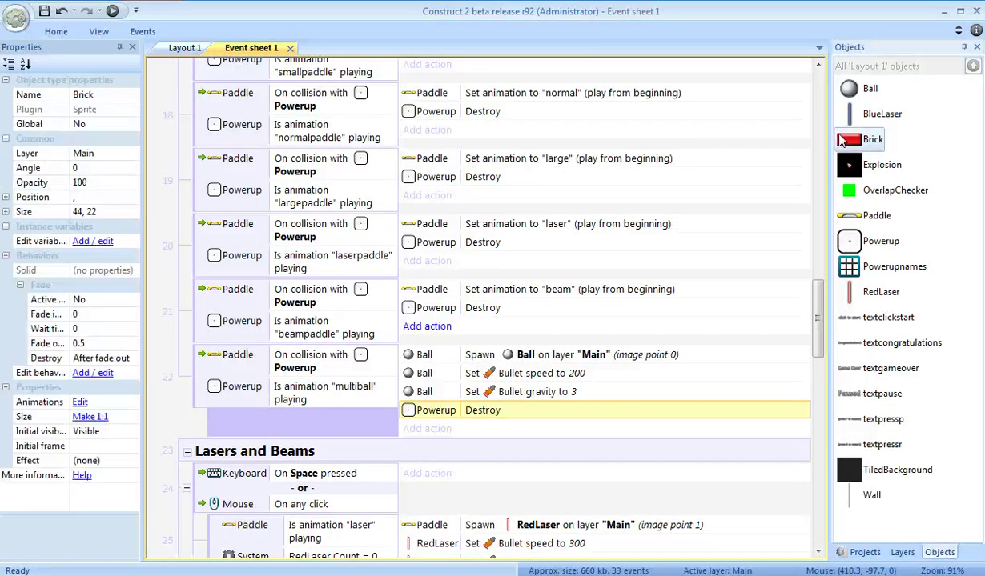
left_click(185, 48)
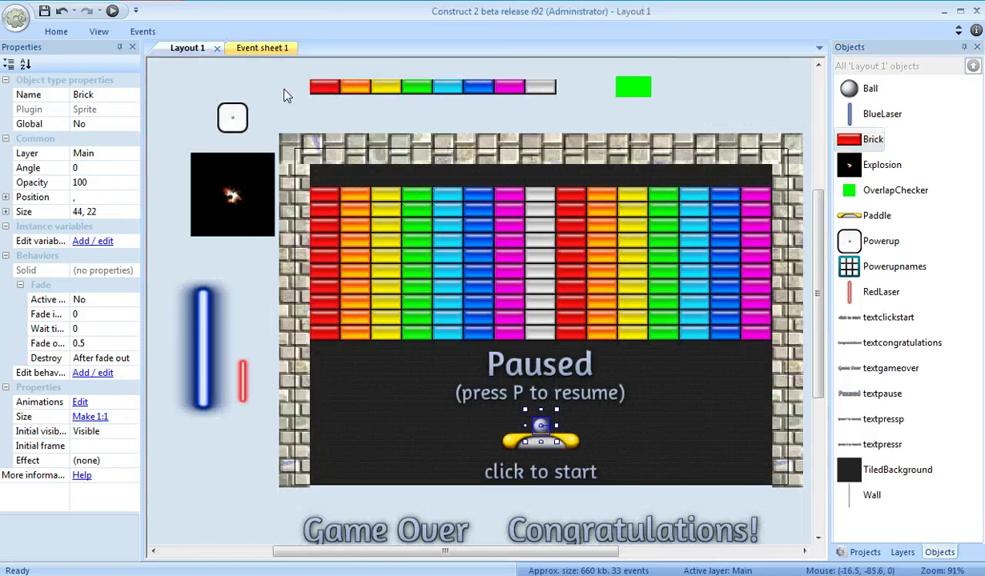
right_click(850, 142)
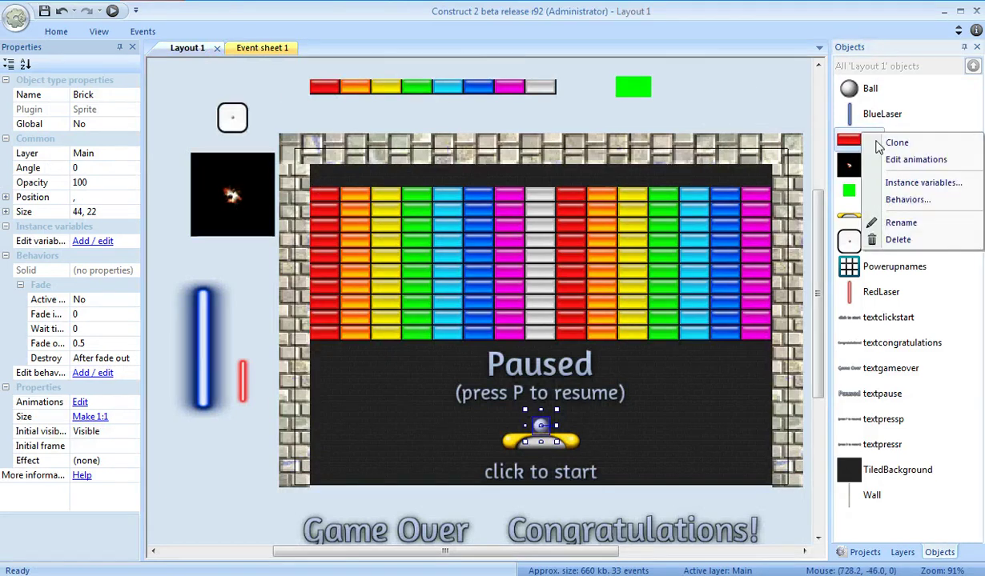
left_click(904, 199)
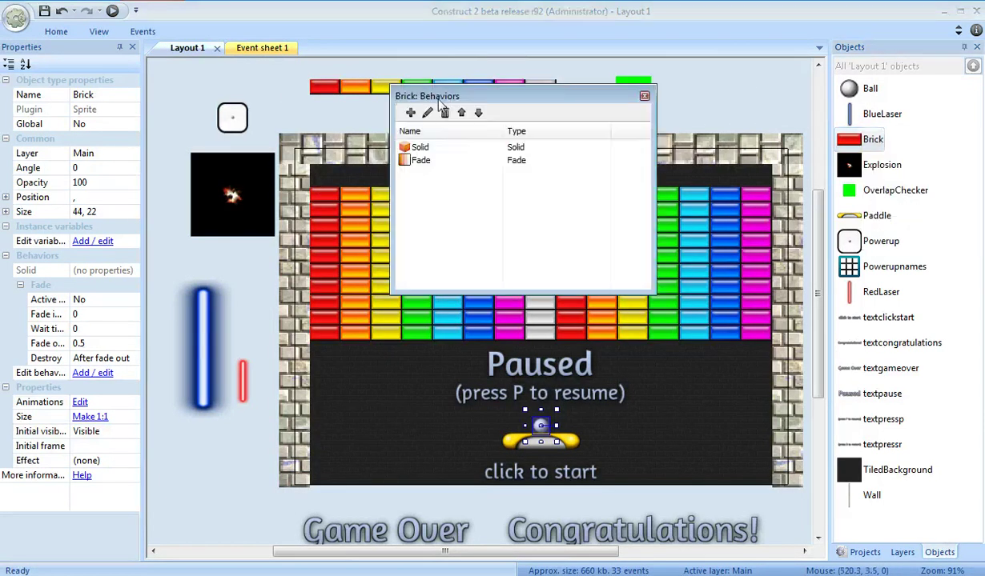
left_click(410, 112)
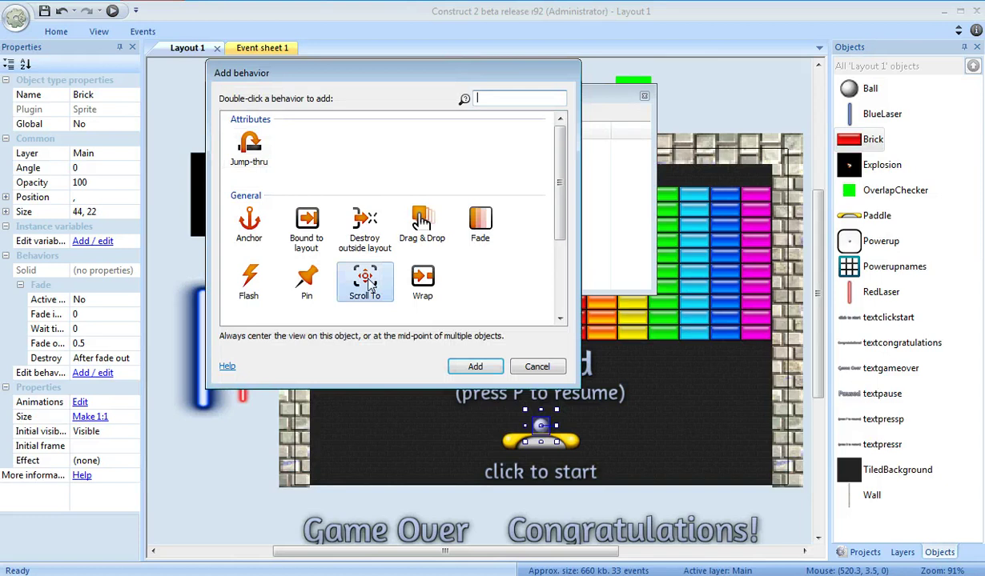
double_click(368, 224)
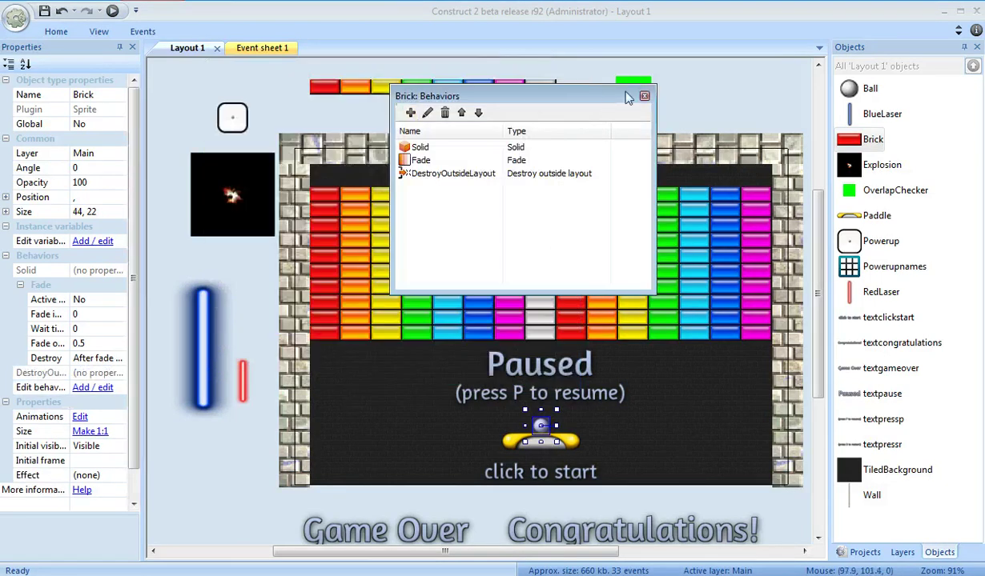
left_click(645, 97)
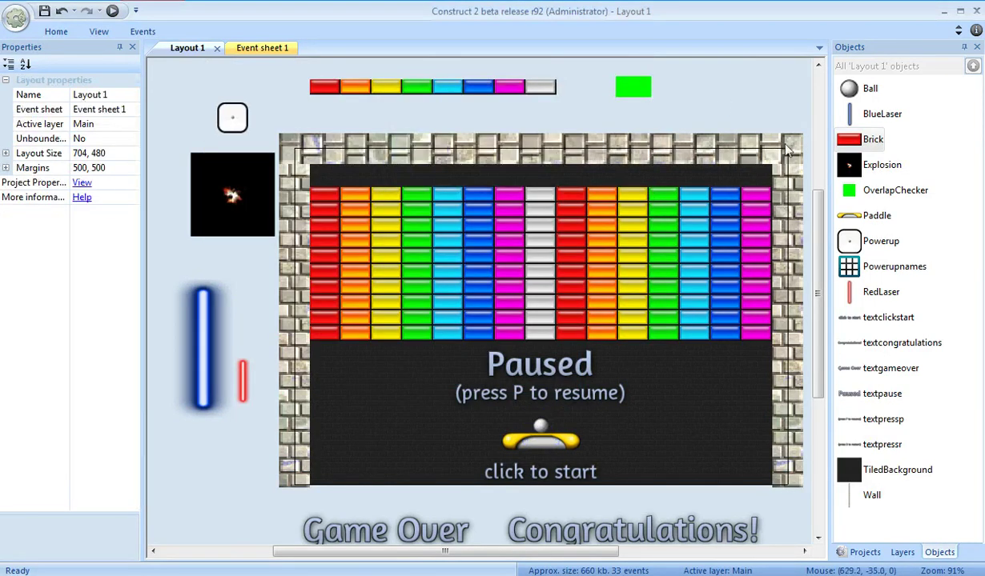
Add a System Compare two values condition to event 22's multiball condition
left_click(269, 49)
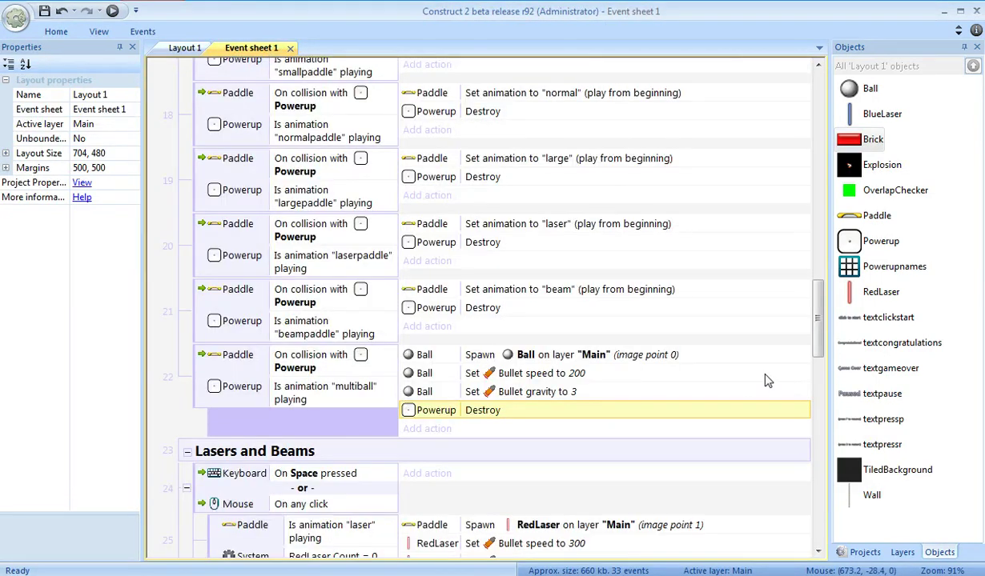
scroll(786, 337, "down", 1)
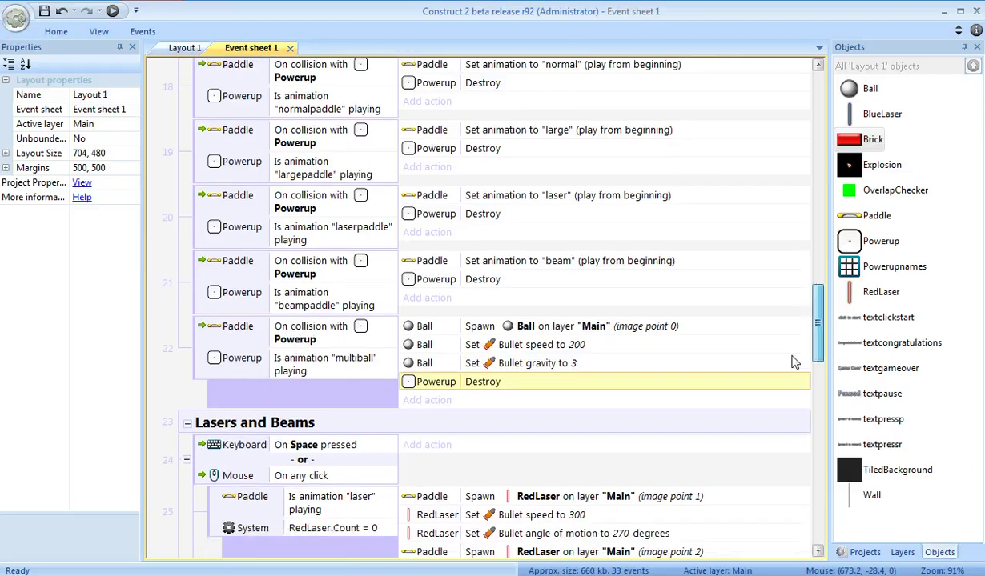
left_click(238, 372)
right_click(232, 372)
left_click(296, 451)
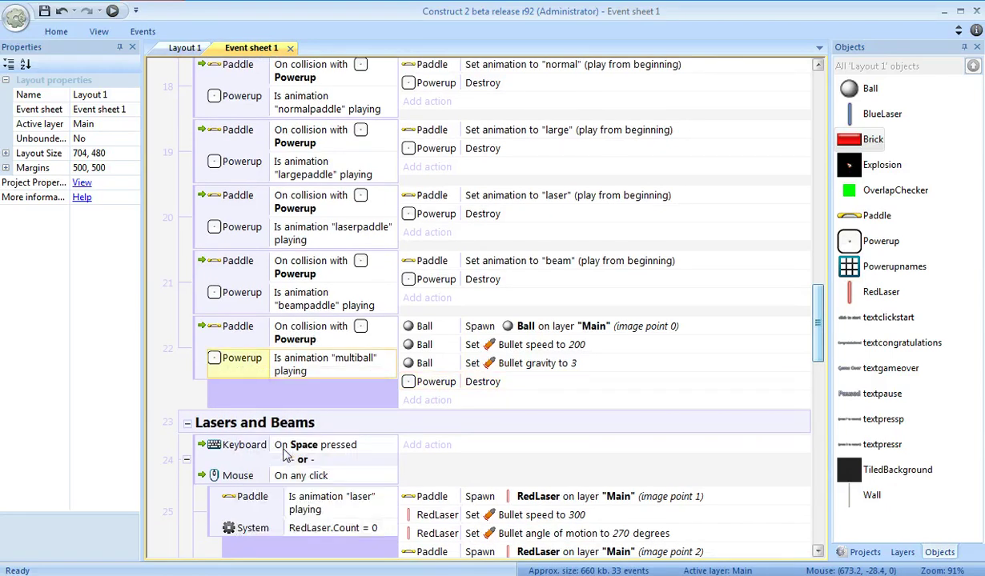
double_click(422, 207)
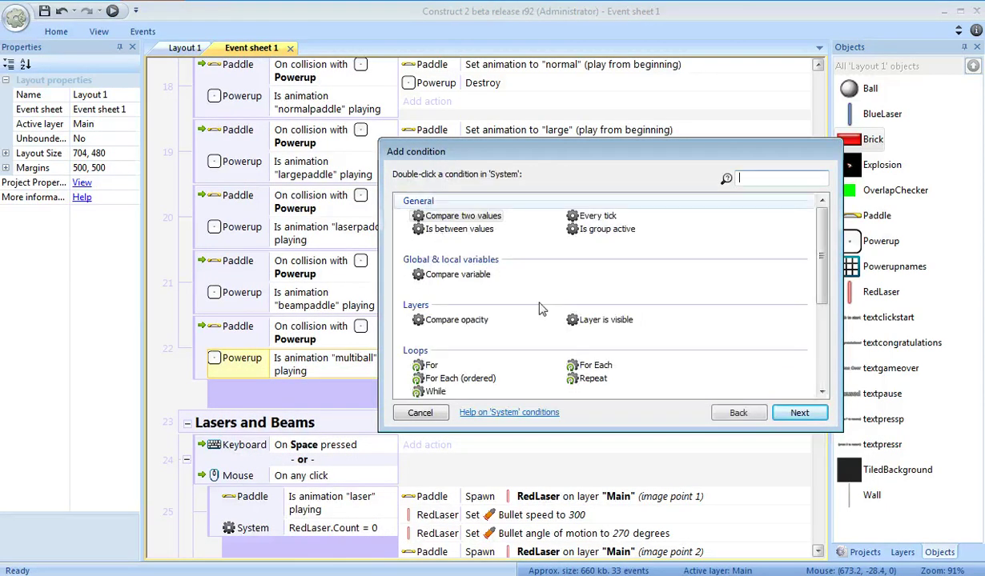
double_click(441, 216)
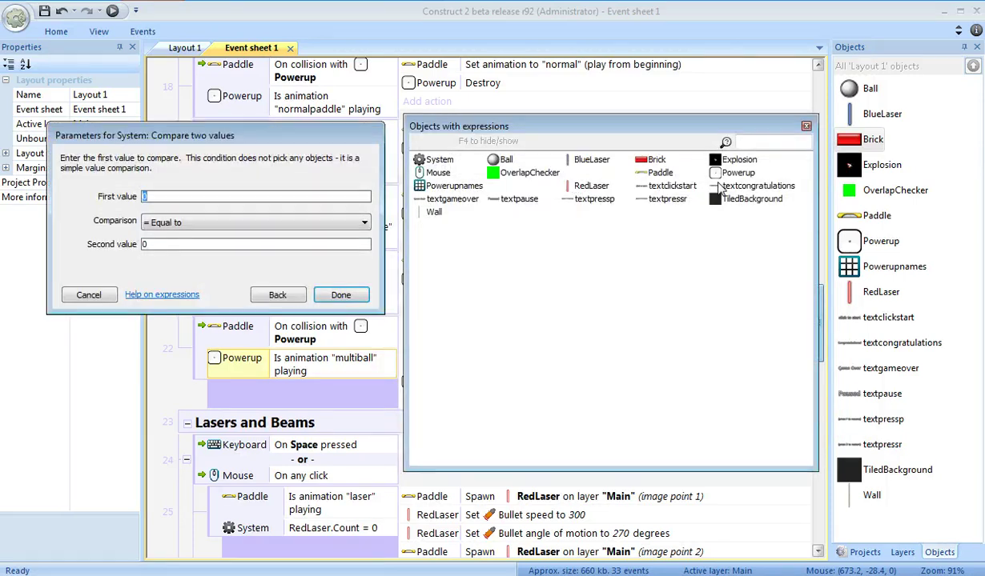
Set the comparison to Ball.Count < 16 and preview the game in the browser
double_click(511, 161)
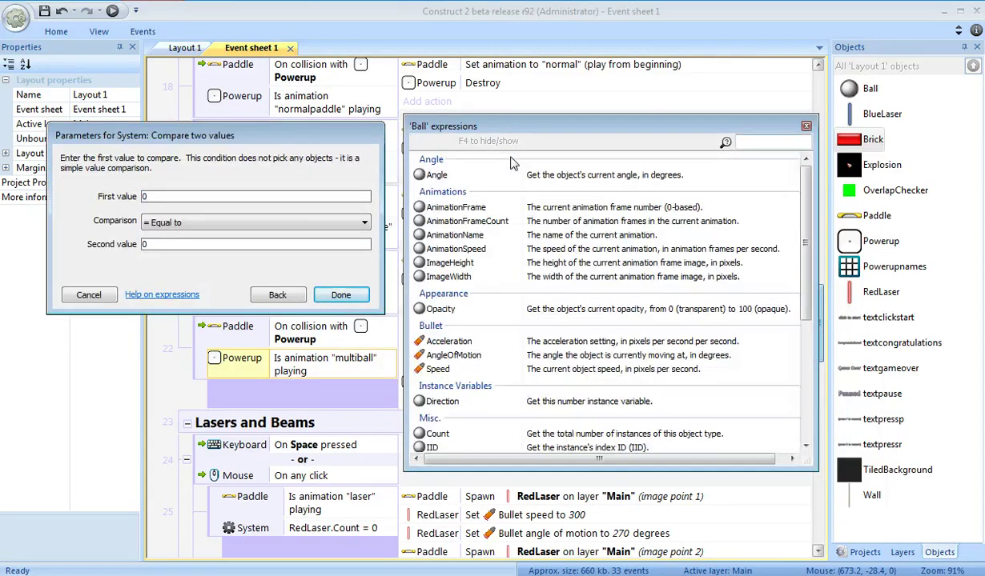
double_click(529, 433)
left_click(150, 226)
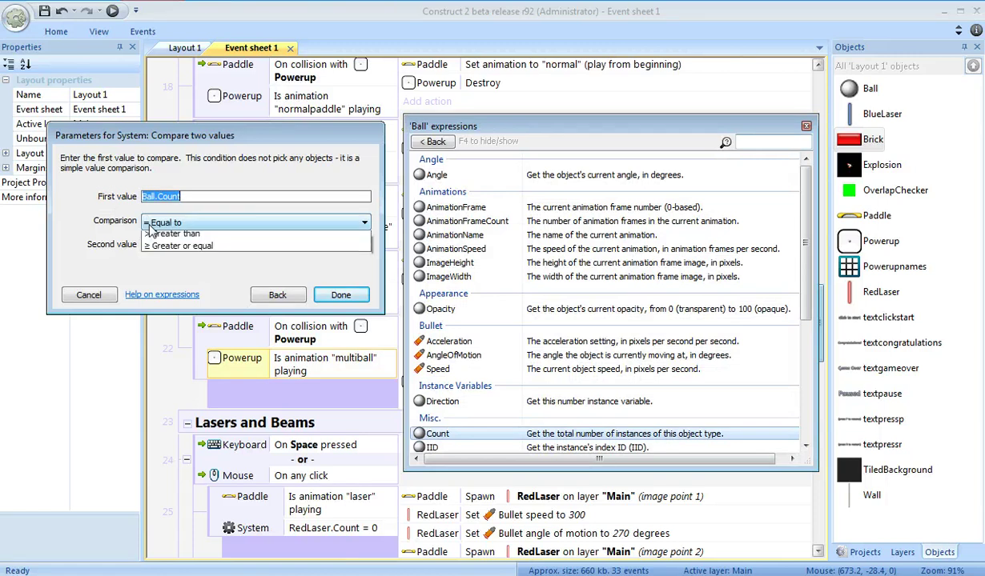
left_click(180, 259)
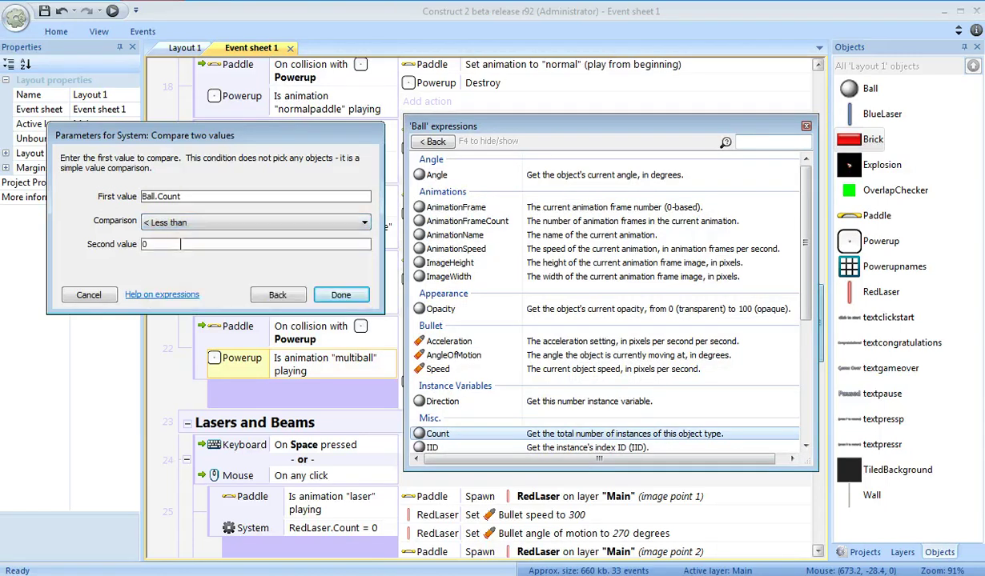
key("Tab")
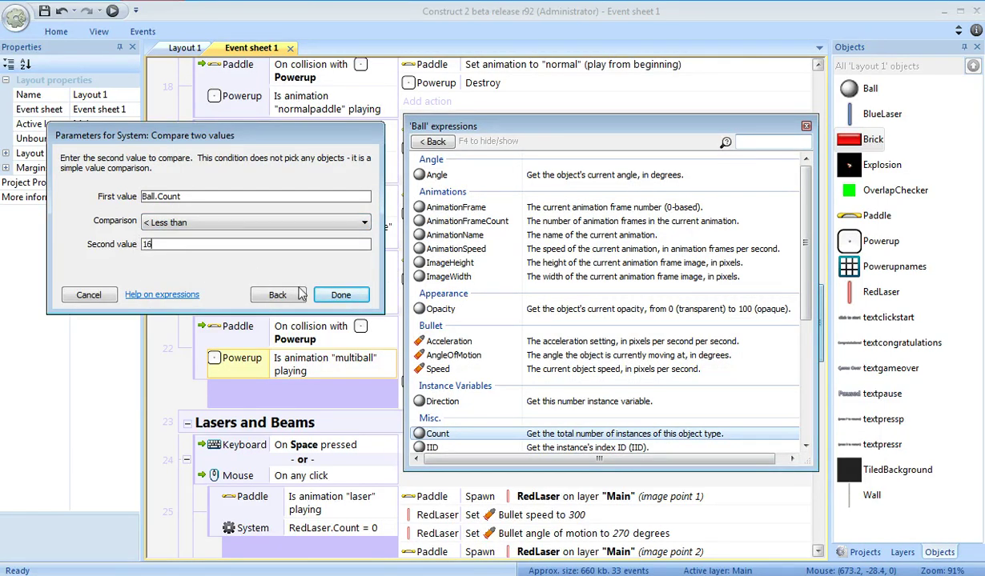
left_click(322, 296)
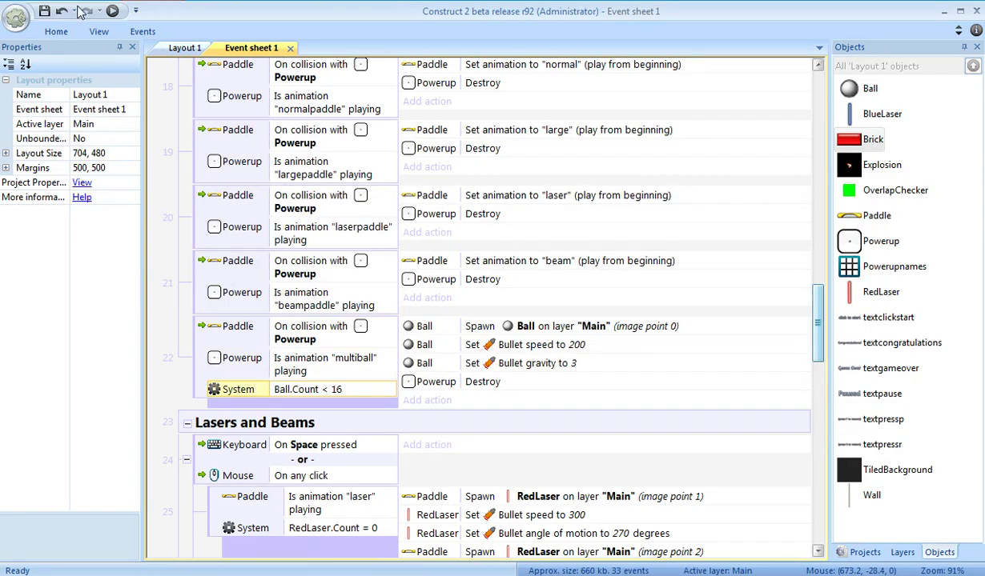
left_click(113, 11)
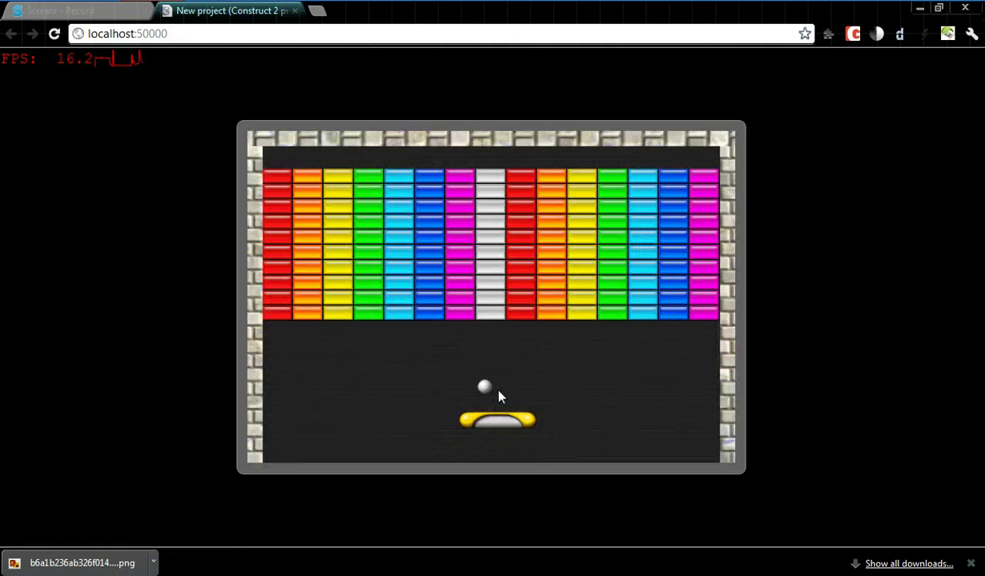
Launch the ball to start playing the level in the preview
left_click(498, 396)
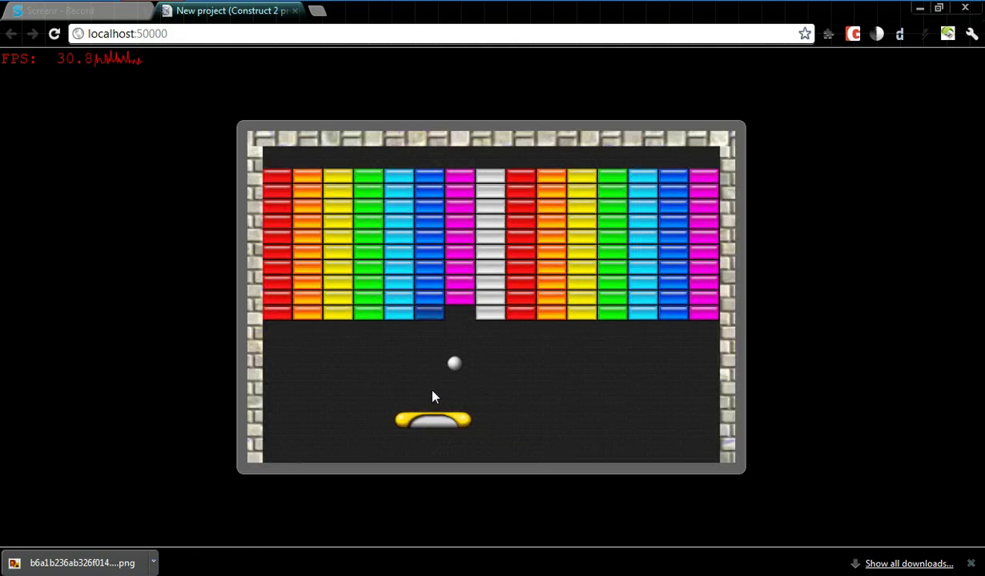